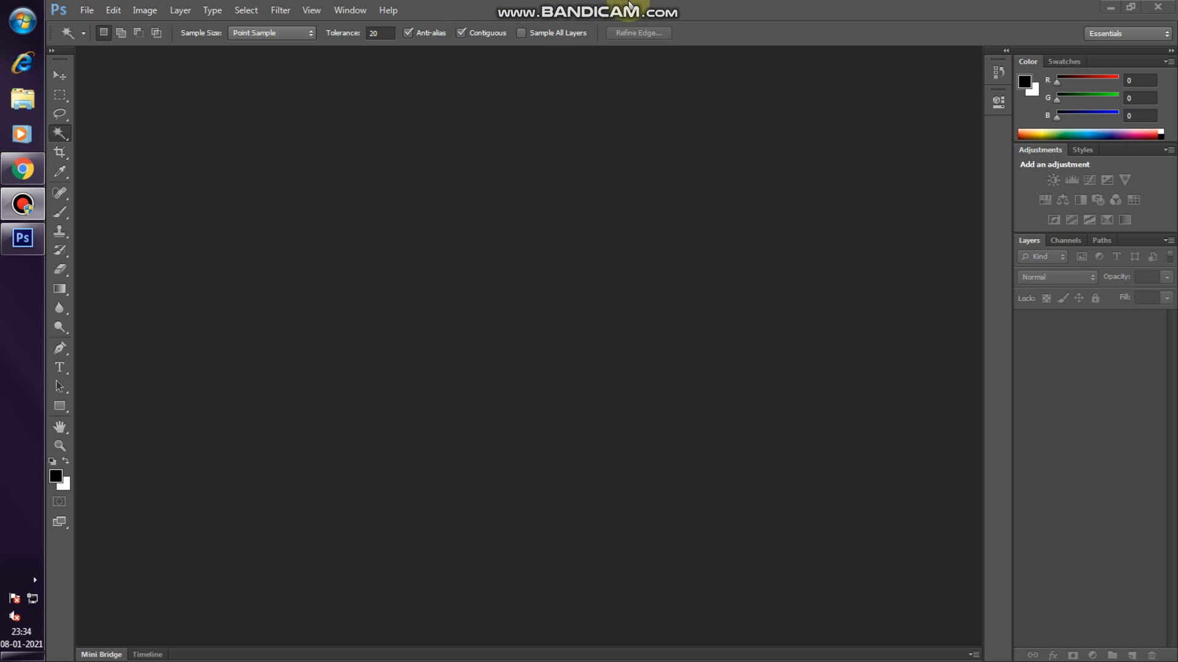
- Open the six scanned document images named 1 (1) through 1 (3) from the Downloads folder together
{"action": "mouse_move", "coordinate": [556, 6]}
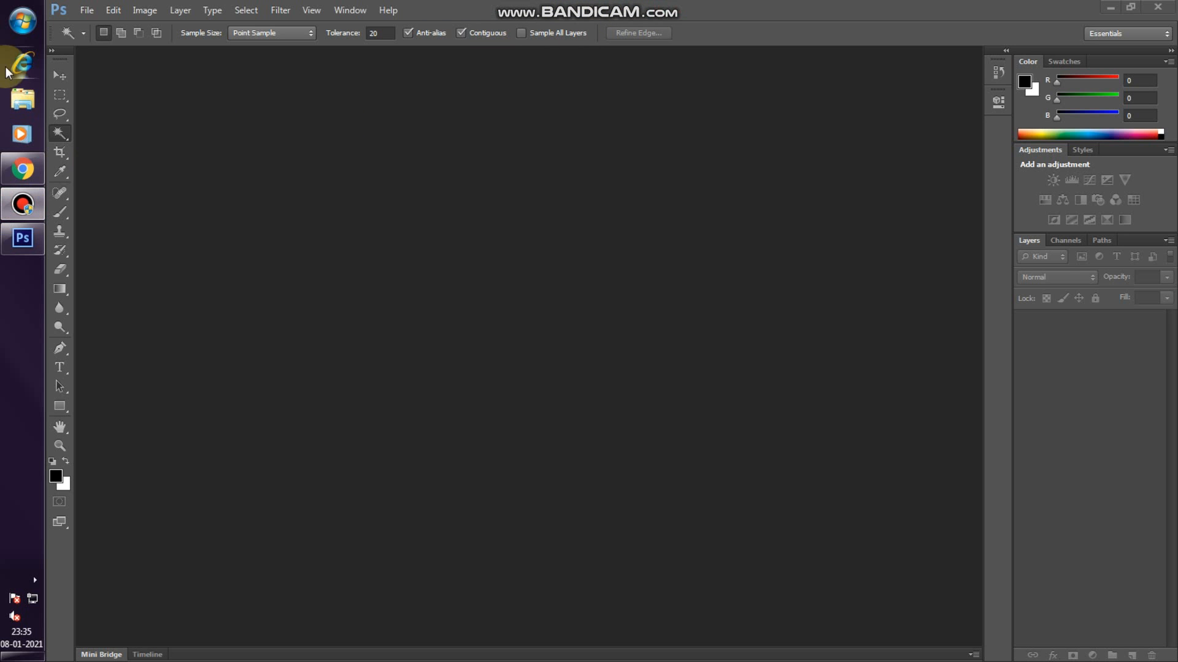
{"action": "left_click", "coordinate": [86, 9]}
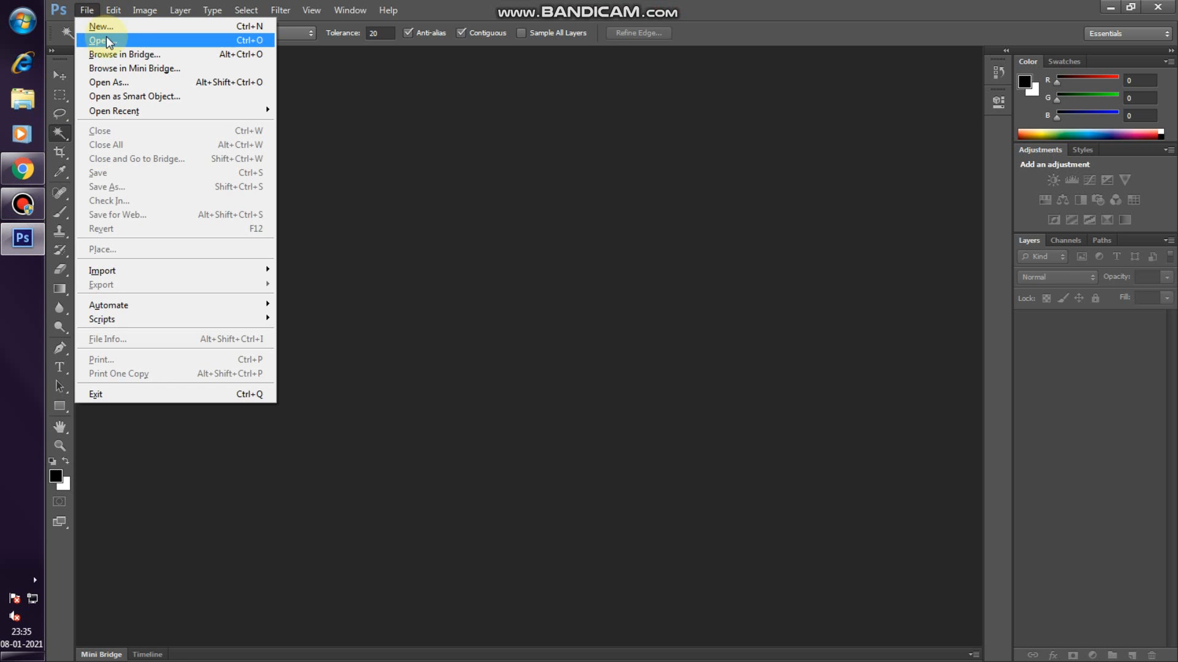
{"action": "left_click", "coordinate": [165, 40]}
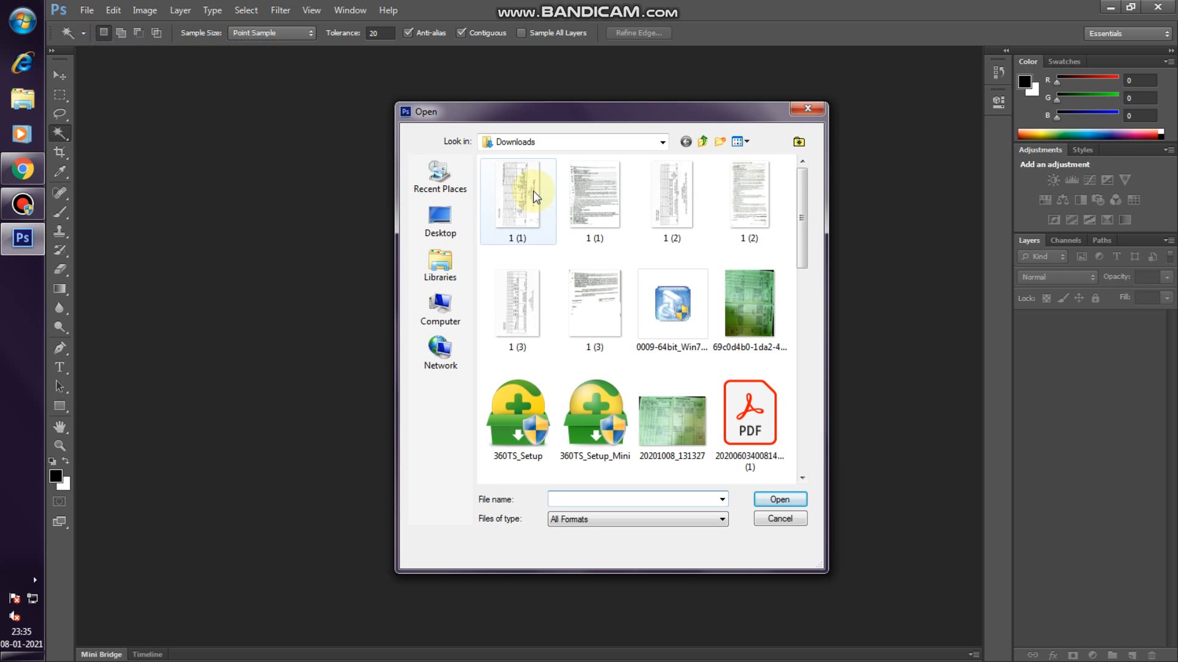
{"action": "left_click", "coordinate": [533, 190]}
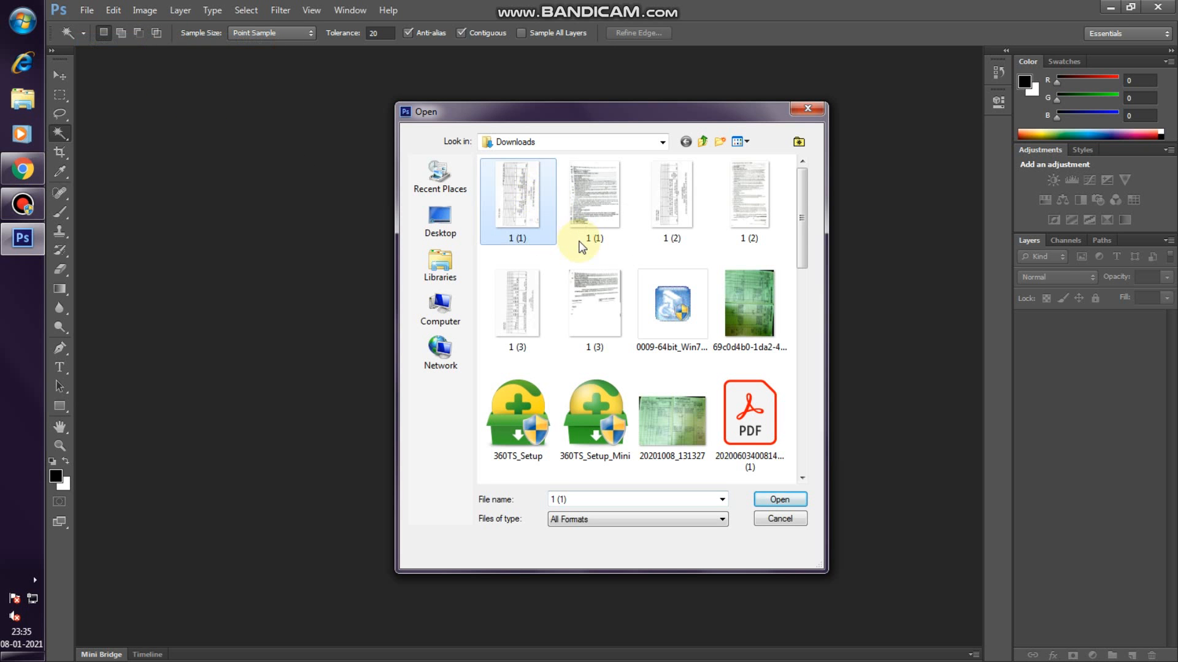
{"action": "left_click", "coordinate": [594, 304], "text": "shift"}
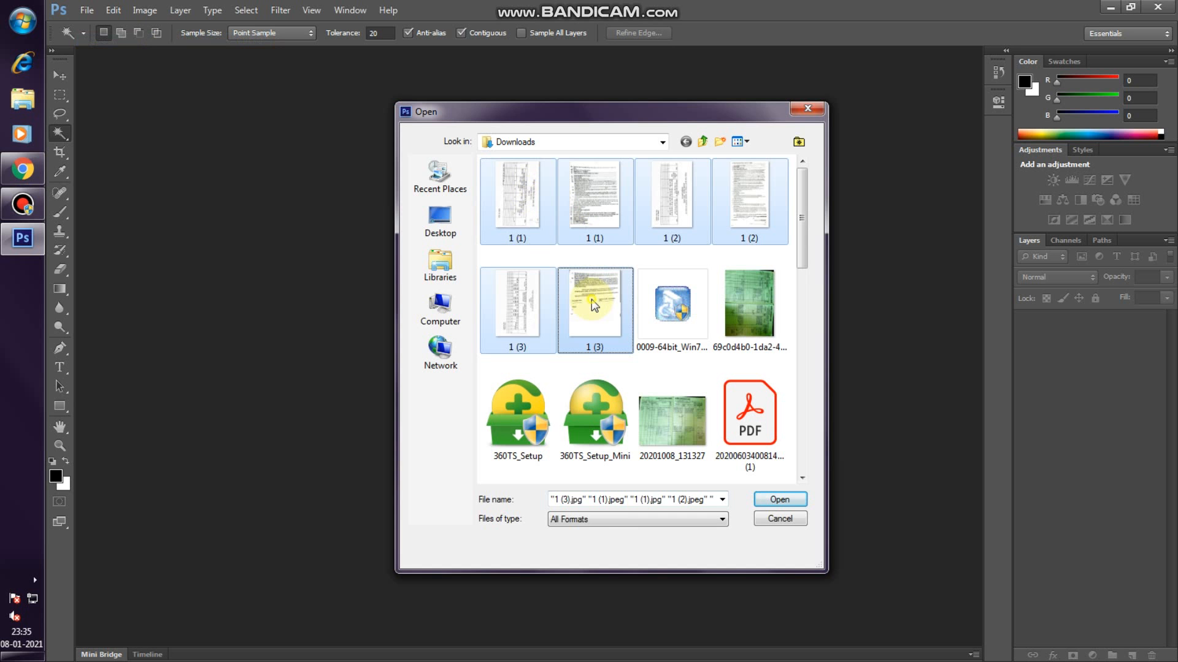
{"action": "left_click", "coordinate": [778, 500]}
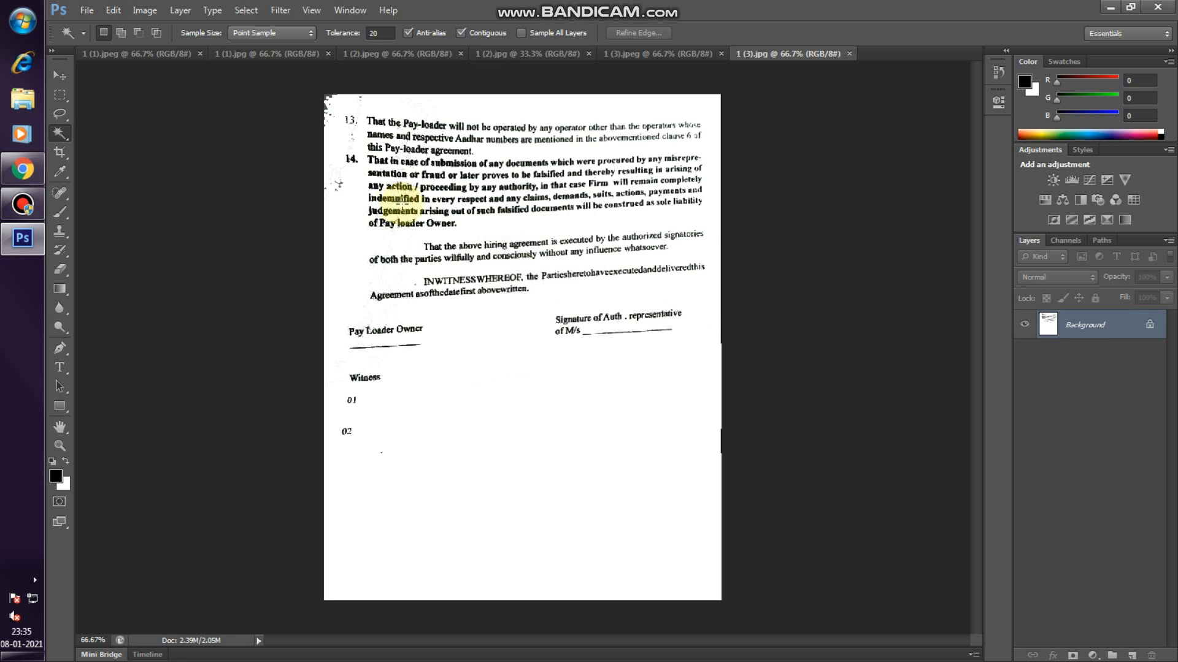
- Start a PDF Presentation and add all open files as its source files
{"action": "left_click", "coordinate": [90, 9]}
{"action": "mouse_move", "coordinate": [249, 305]}
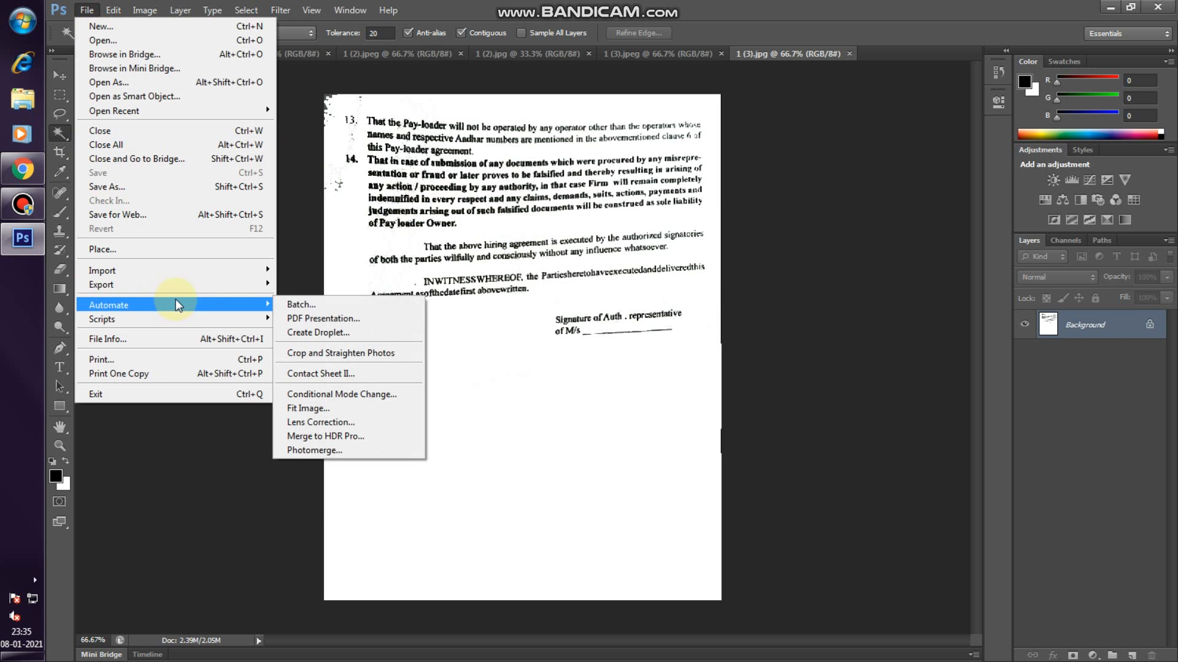
{"action": "left_click", "coordinate": [294, 319]}
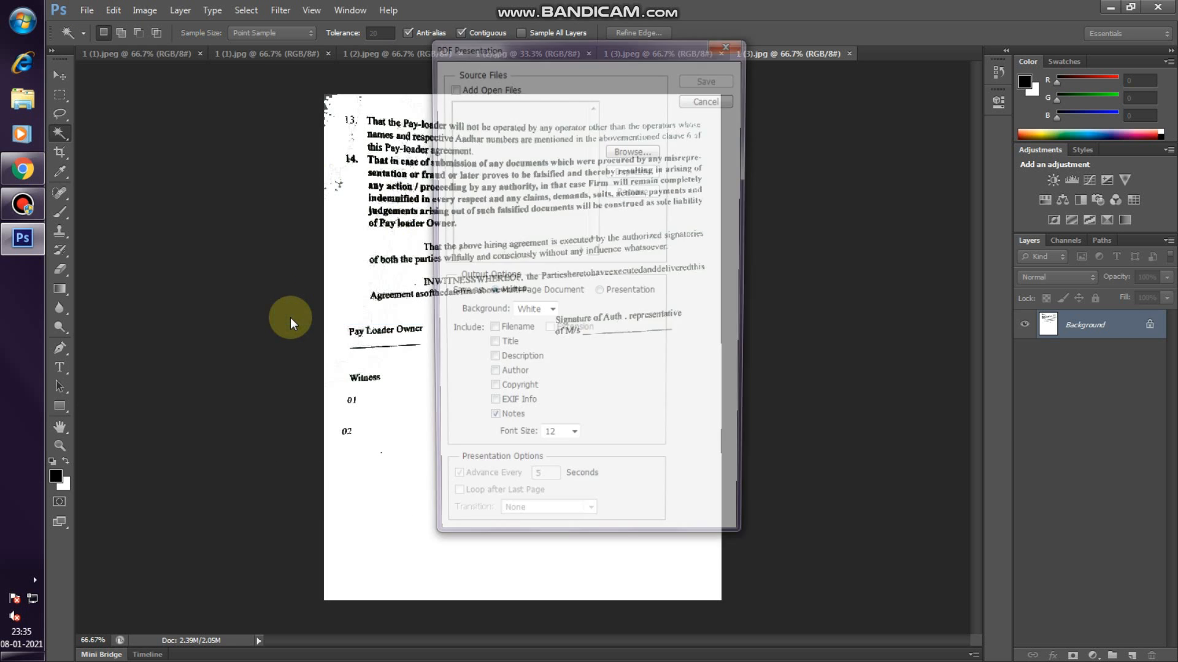
{"action": "left_click", "coordinate": [452, 89]}
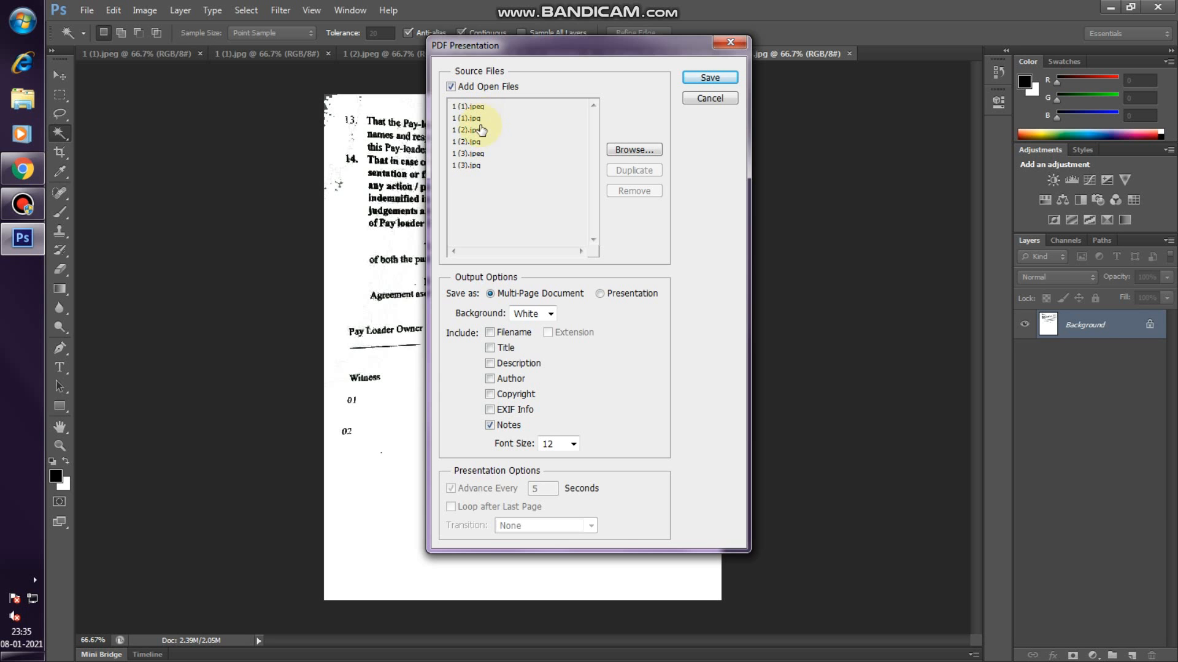
- Remove every source file below 1 (1).jpeg from the presentation list one by one, and restore the full list of open files
{"action": "left_click", "coordinate": [472, 169]}
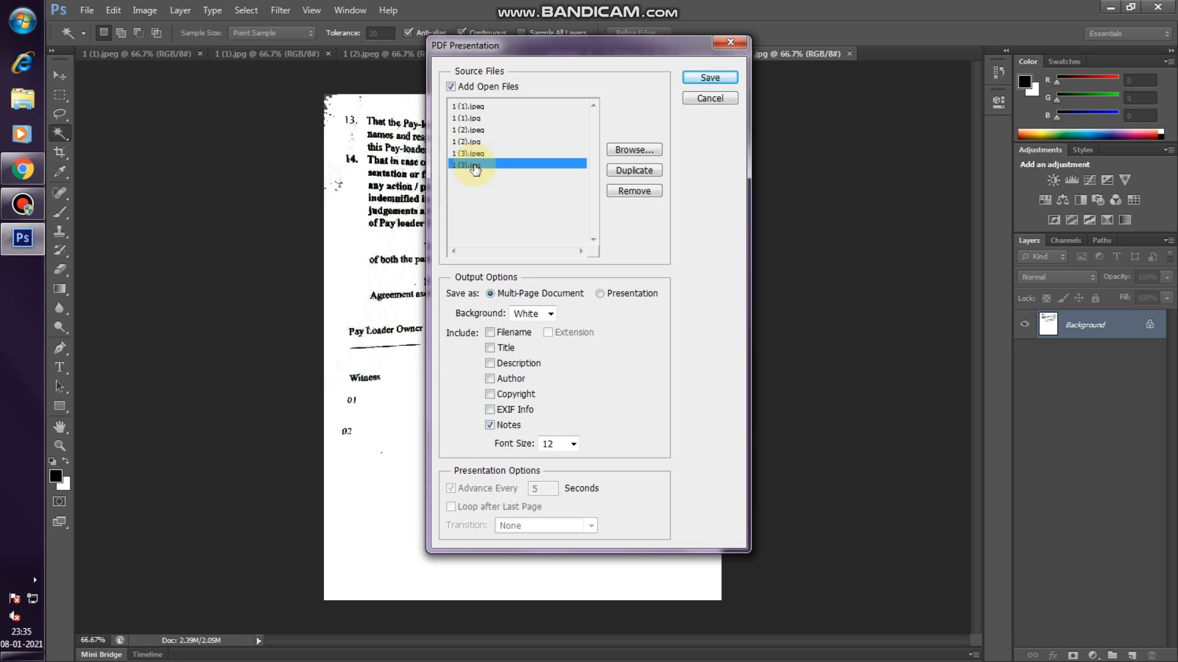
{"action": "mouse_move", "coordinate": [476, 167]}
{"action": "left_mouse_down"}
{"action": "mouse_move", "coordinate": [481, 101]}
{"action": "mouse_move", "coordinate": [498, 131]}
{"action": "mouse_move", "coordinate": [497, 165]}
{"action": "left_mouse_up"}
{"action": "left_click", "coordinate": [617, 188]}
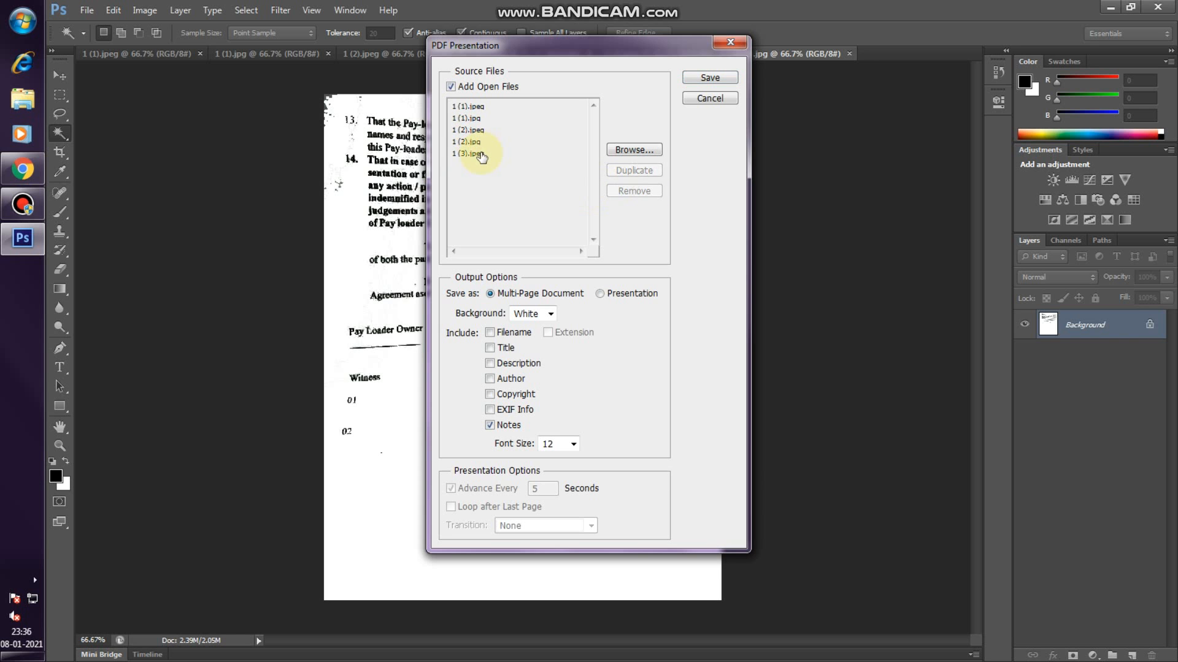
{"action": "left_click", "coordinate": [482, 153]}
{"action": "left_click", "coordinate": [633, 191]}
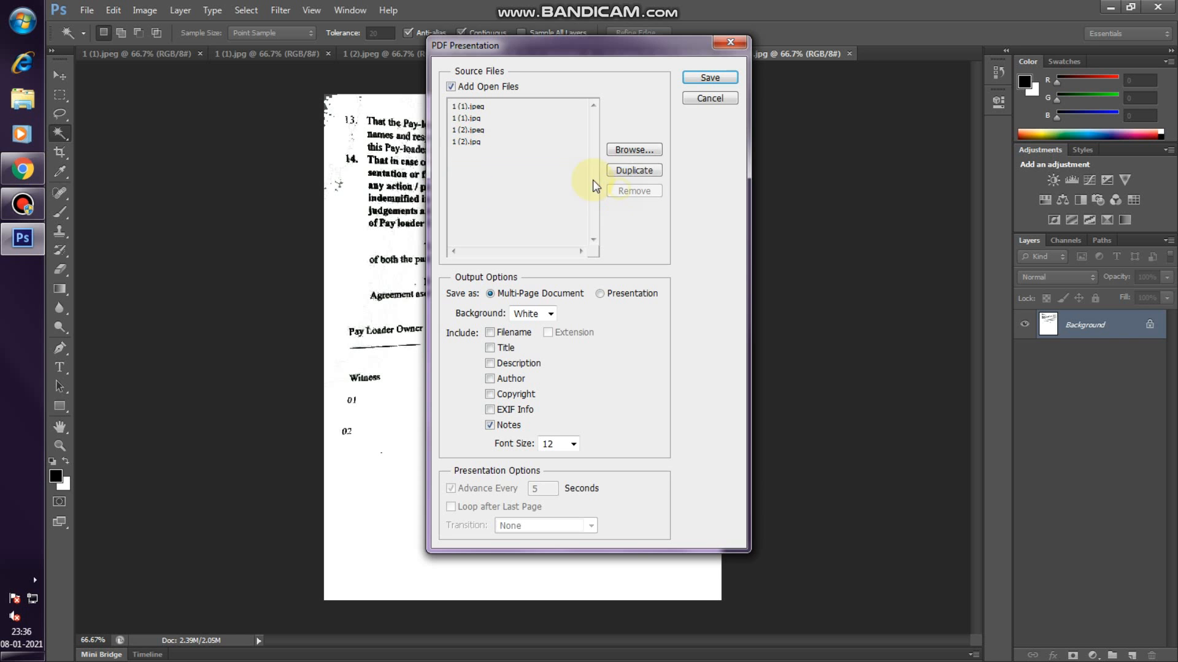
{"action": "left_click", "coordinate": [484, 143]}
{"action": "left_click", "coordinate": [622, 190]}
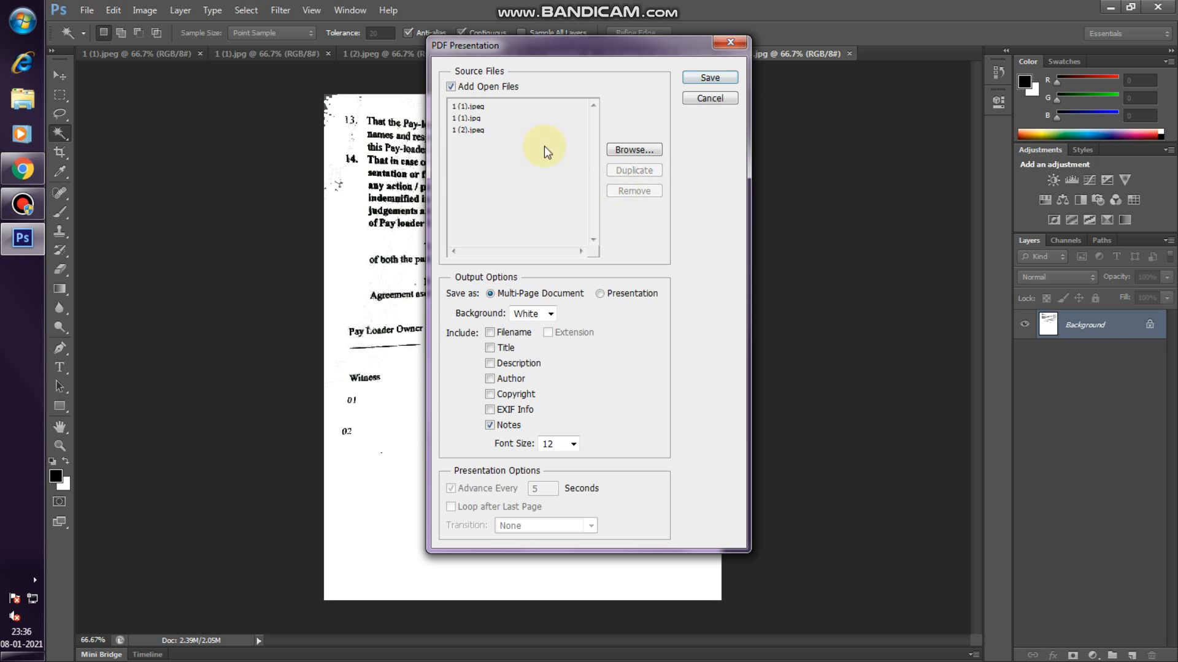
{"action": "left_click", "coordinate": [480, 130]}
{"action": "left_click", "coordinate": [616, 192]}
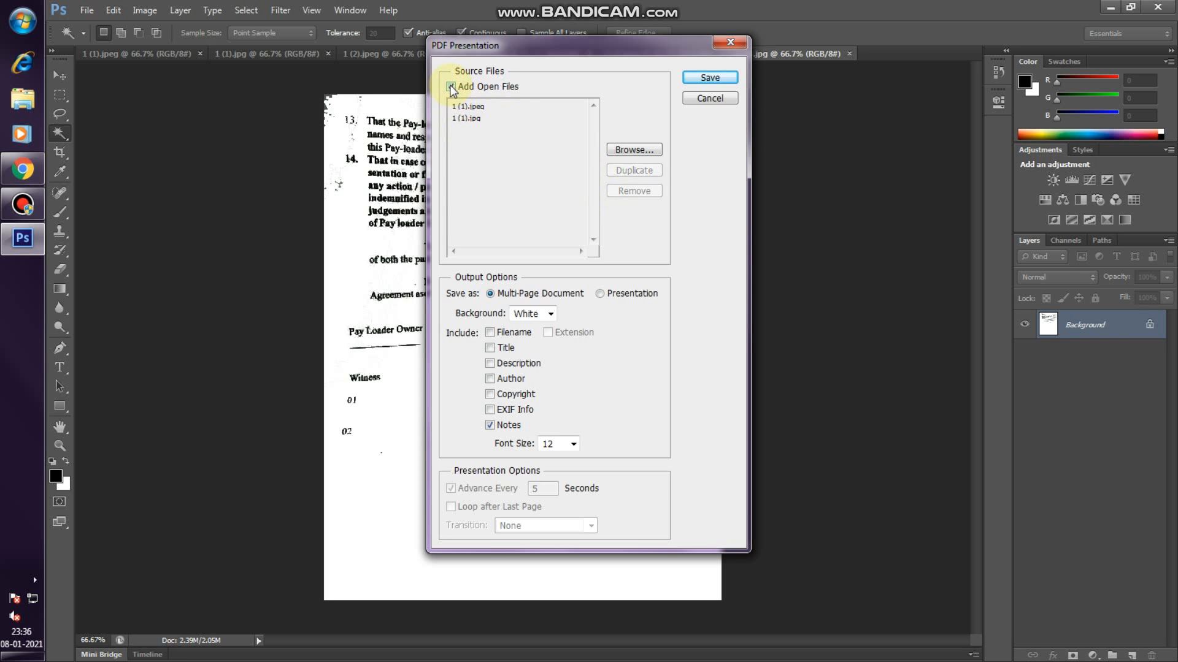
{"action": "left_click", "coordinate": [474, 122]}
{"action": "left_click", "coordinate": [628, 192]}
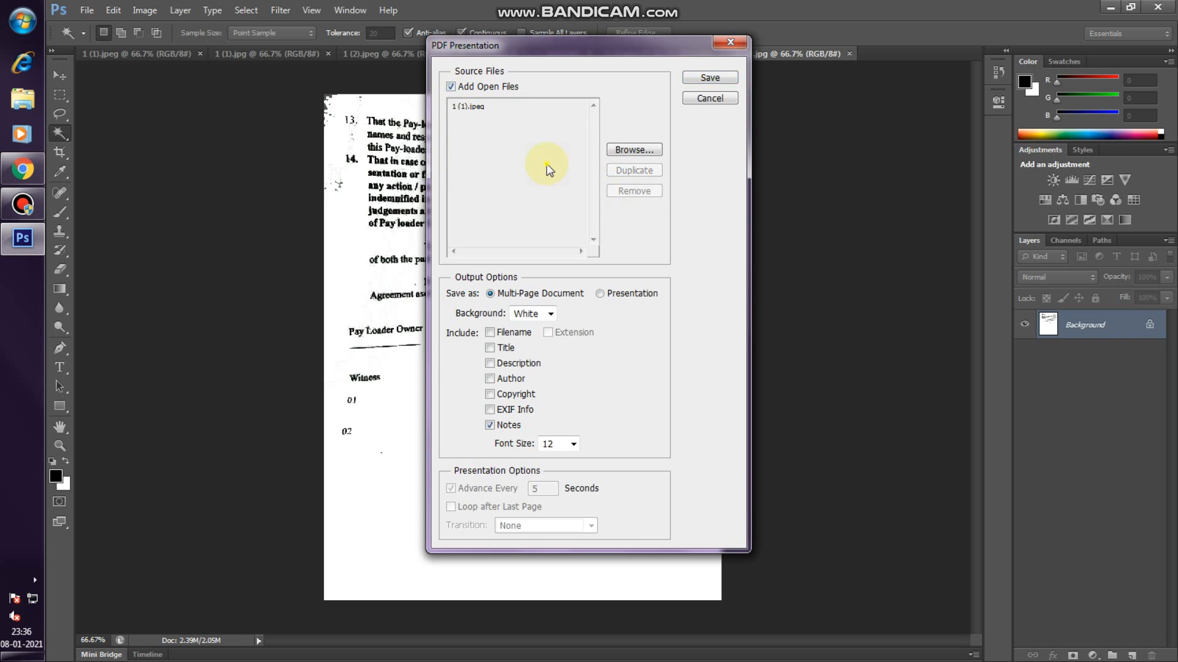
{"action": "left_click", "coordinate": [452, 86]}
{"action": "left_click", "coordinate": [452, 86]}
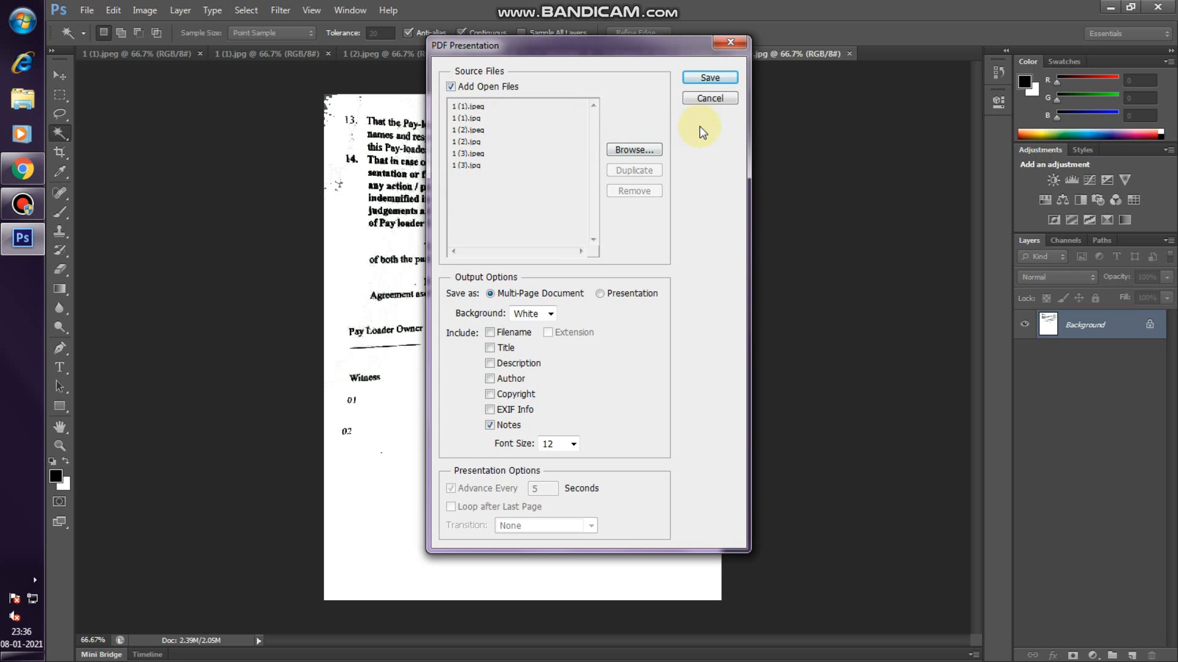
- Save the multi-page document to the Desktop with the file name PDF
{"action": "left_click", "coordinate": [699, 76]}
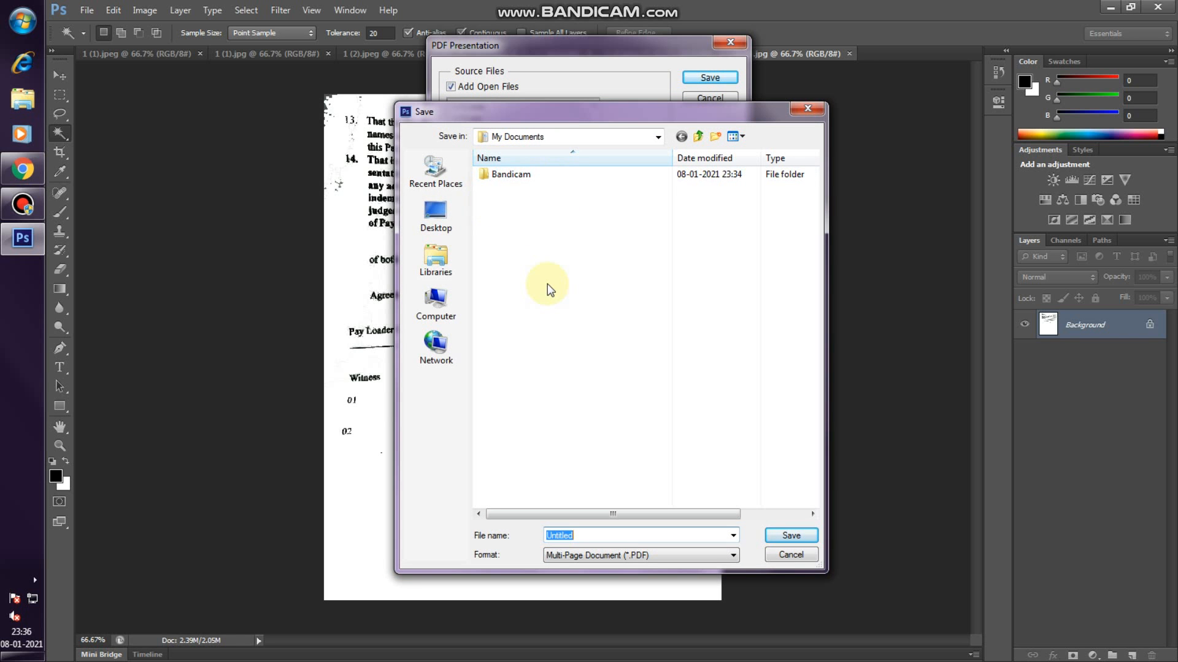
{"action": "left_click", "coordinate": [447, 214]}
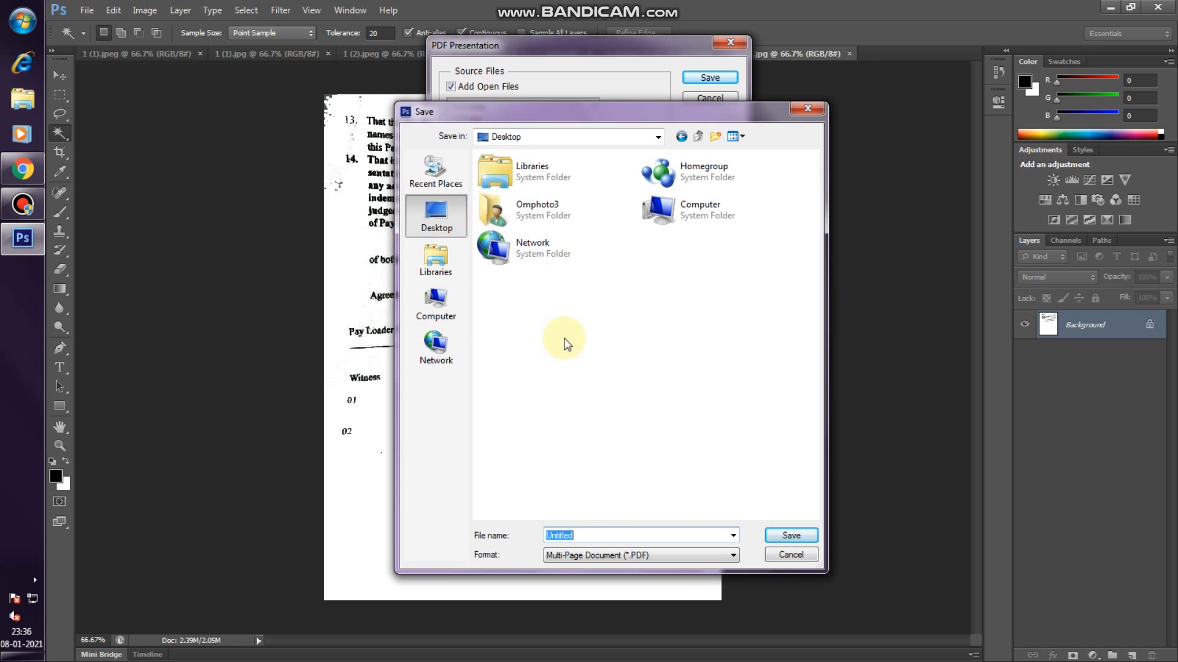
{"action": "left_click", "coordinate": [585, 533]}
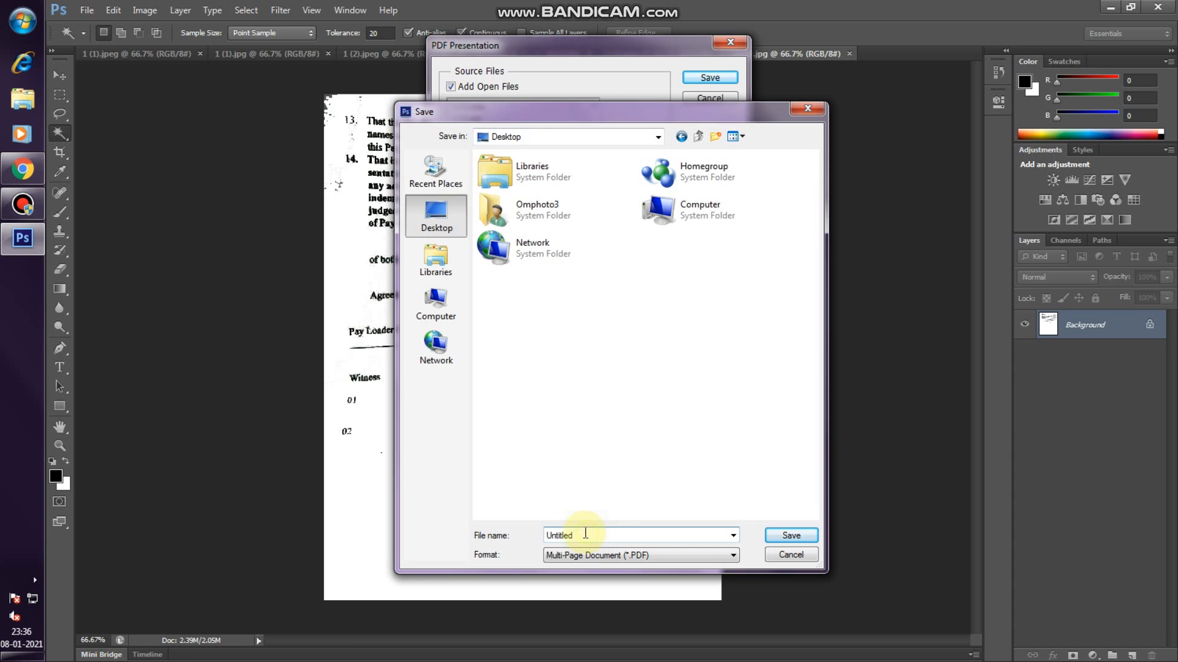
{"action": "left_click_drag", "start_coordinate": [594, 533], "coordinate": [544, 535]}
{"action": "type", "text": "PDF"}
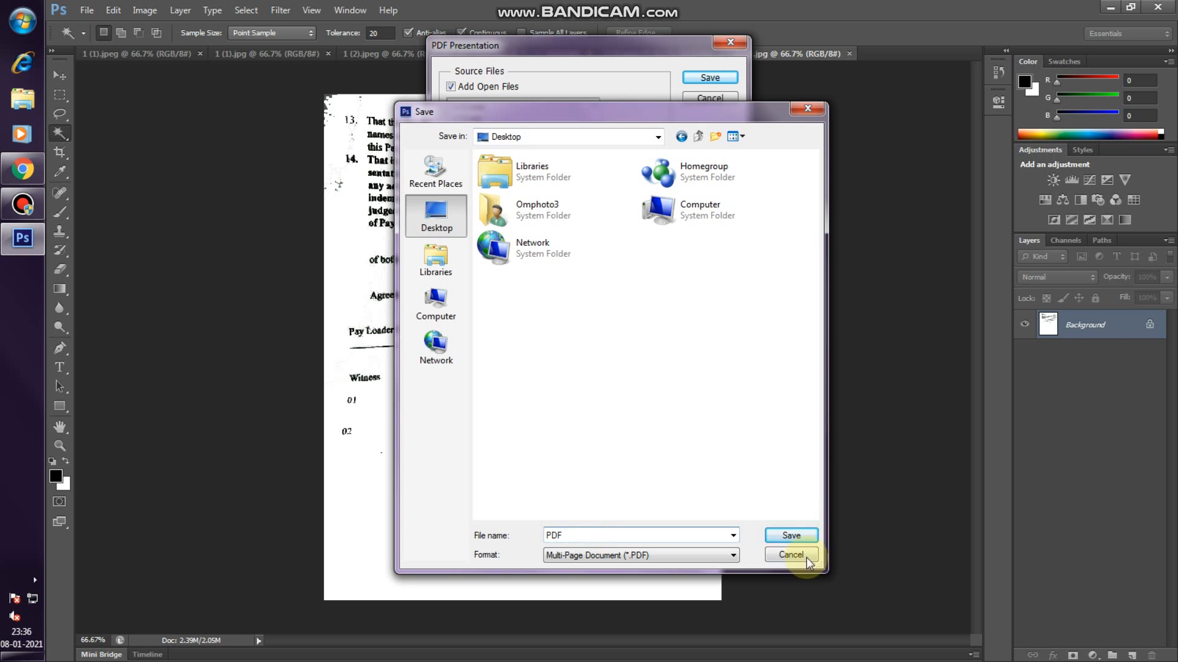
{"action": "left_click", "coordinate": [770, 533]}
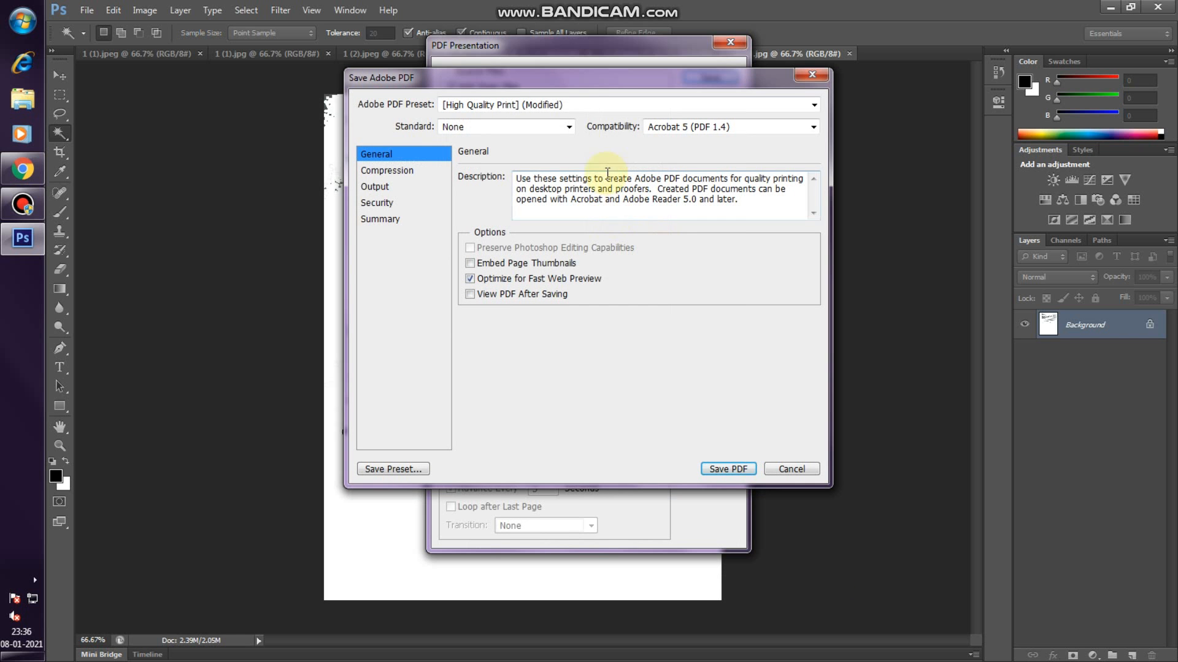
- Apply the Smallest File Size preset and generate the PDF
{"action": "left_click", "coordinate": [583, 106]}
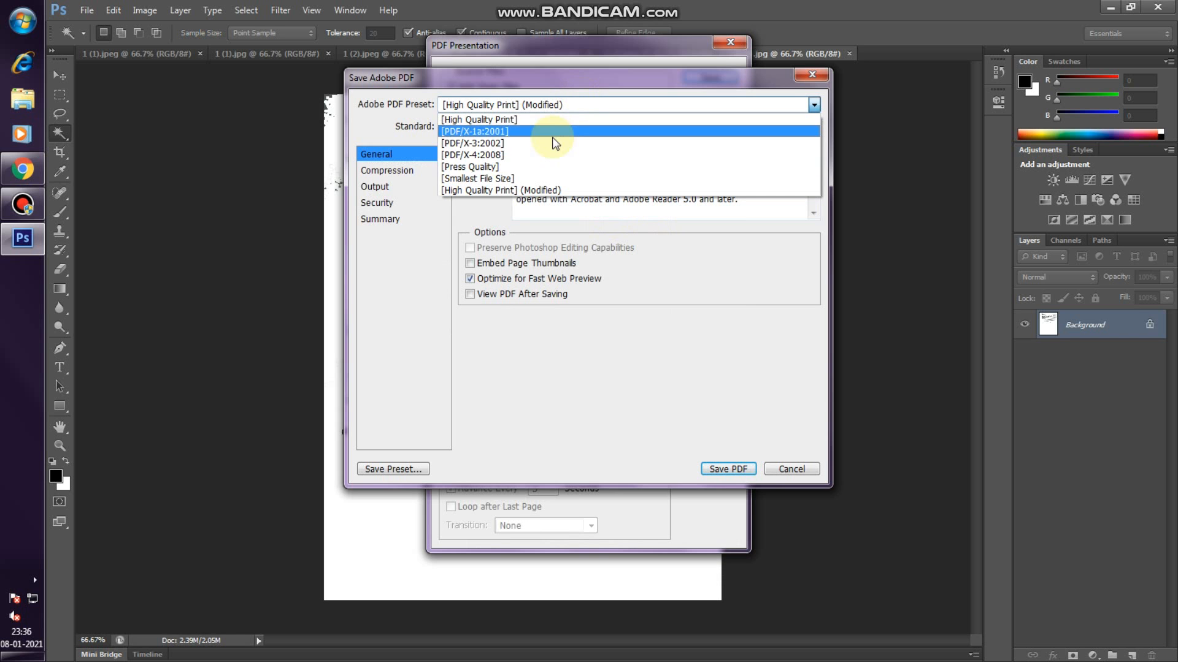
{"action": "left_click", "coordinate": [539, 178]}
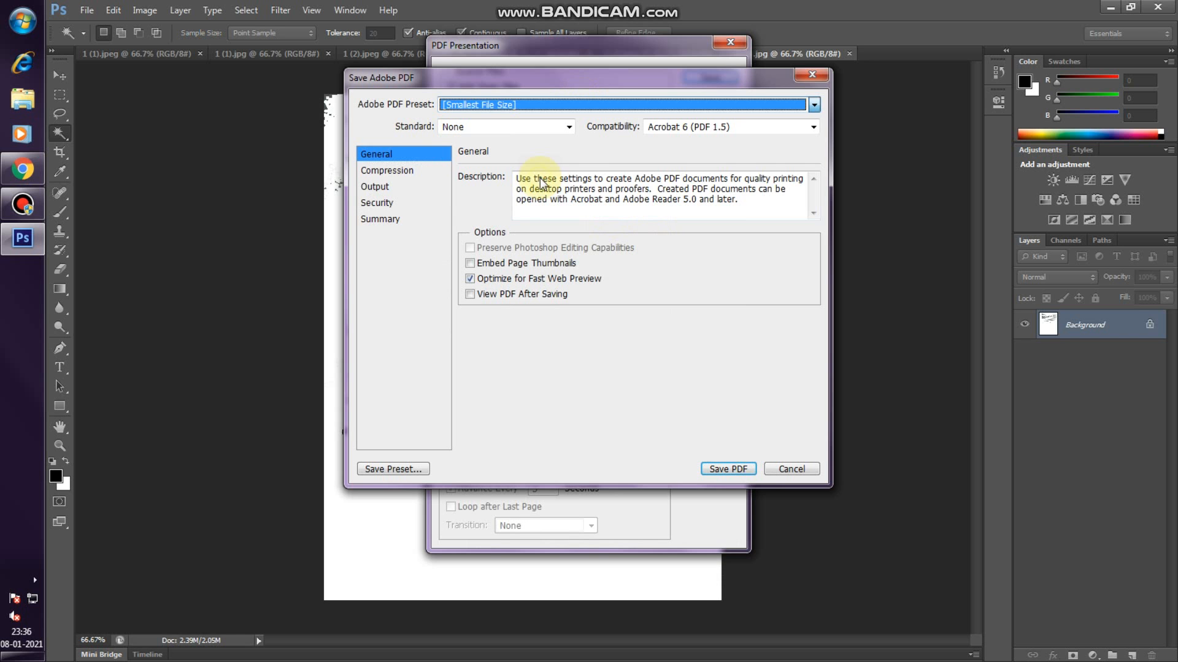
{"action": "left_click", "coordinate": [714, 469]}
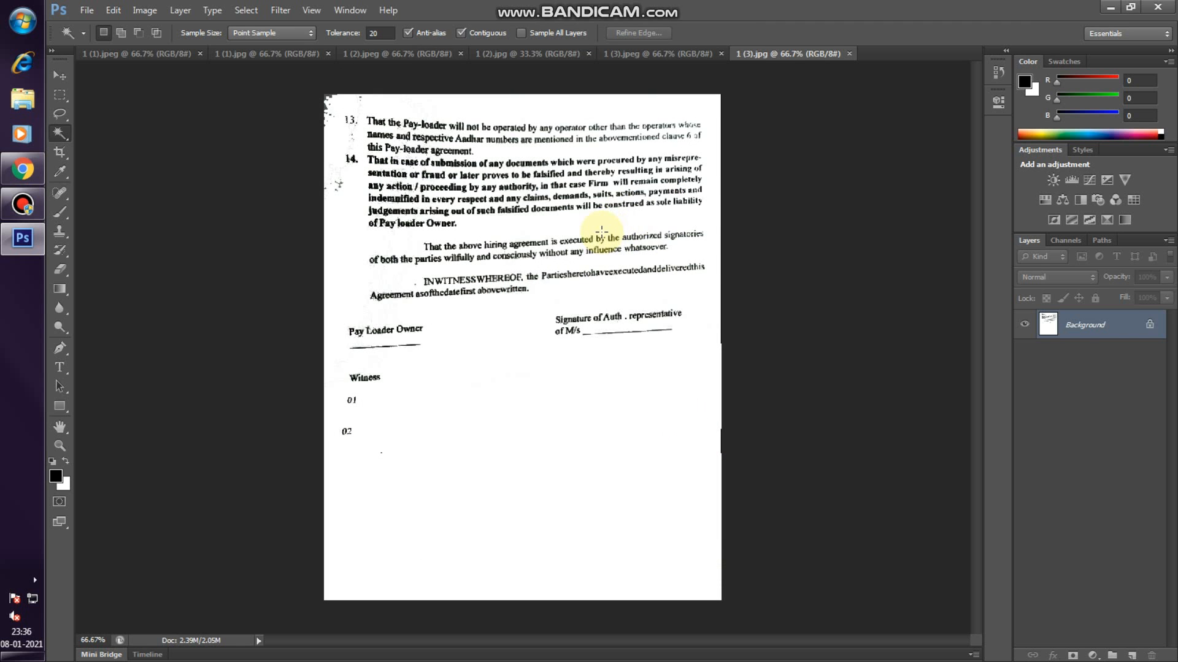
- Minimise Photoshop and open the saved PDF file from the desktop in Adobe Acrobat Reader
{"action": "left_click", "coordinate": [1112, 9]}
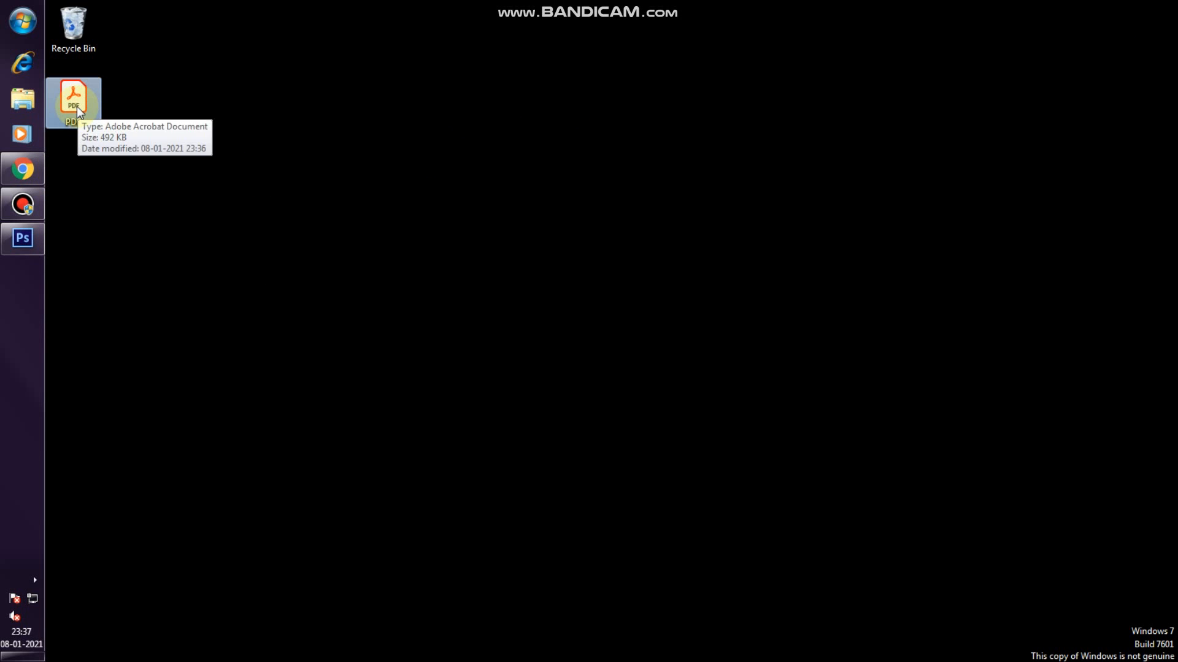
{"action": "right_click", "coordinate": [76, 106]}
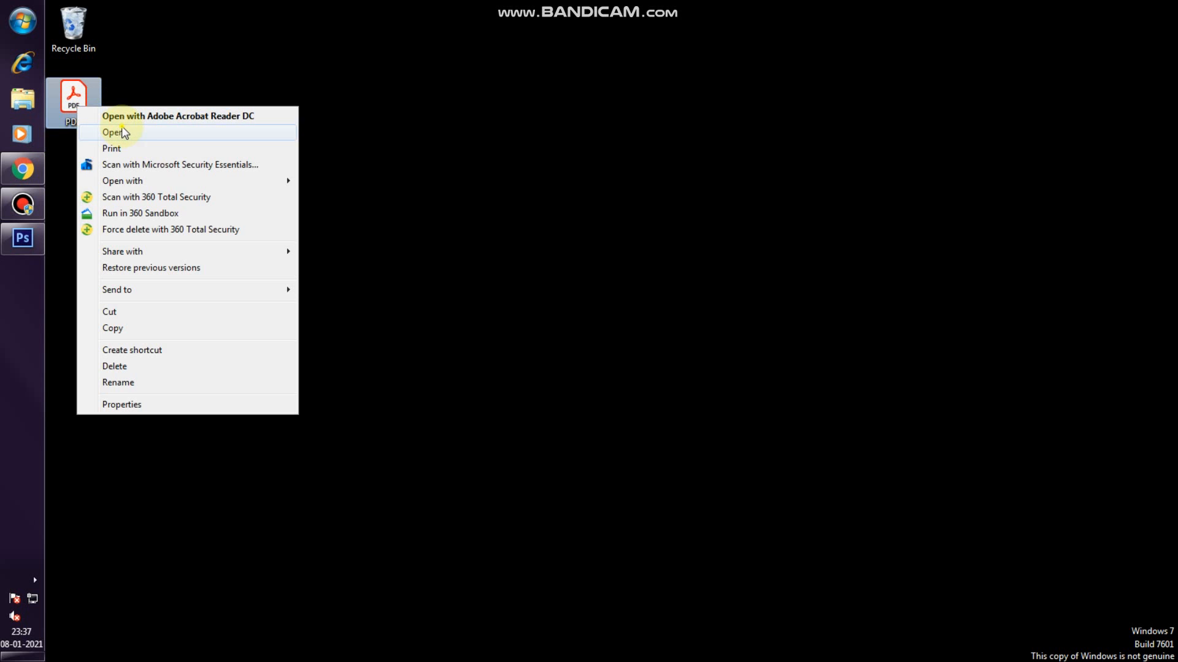
{"action": "left_click", "coordinate": [121, 127]}
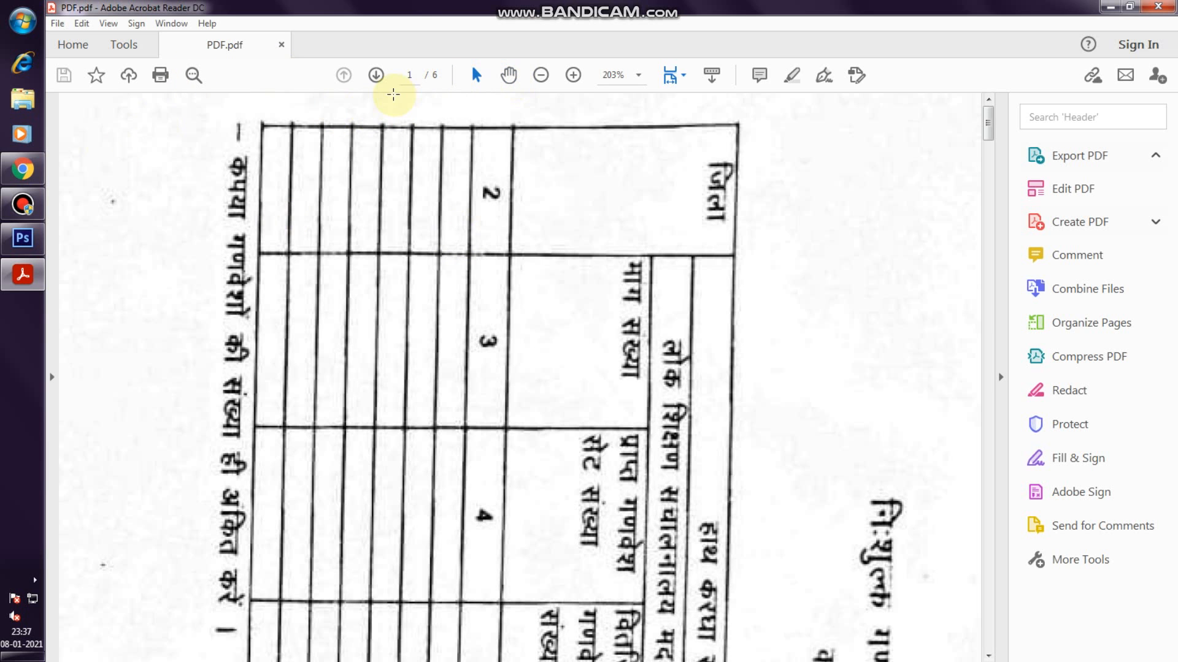
- Zoom the PDF out to 25% and examine its combined pages
{"action": "scroll", "coordinate": [417, 128], "scroll_direction": "down", "scroll_amount": 2}
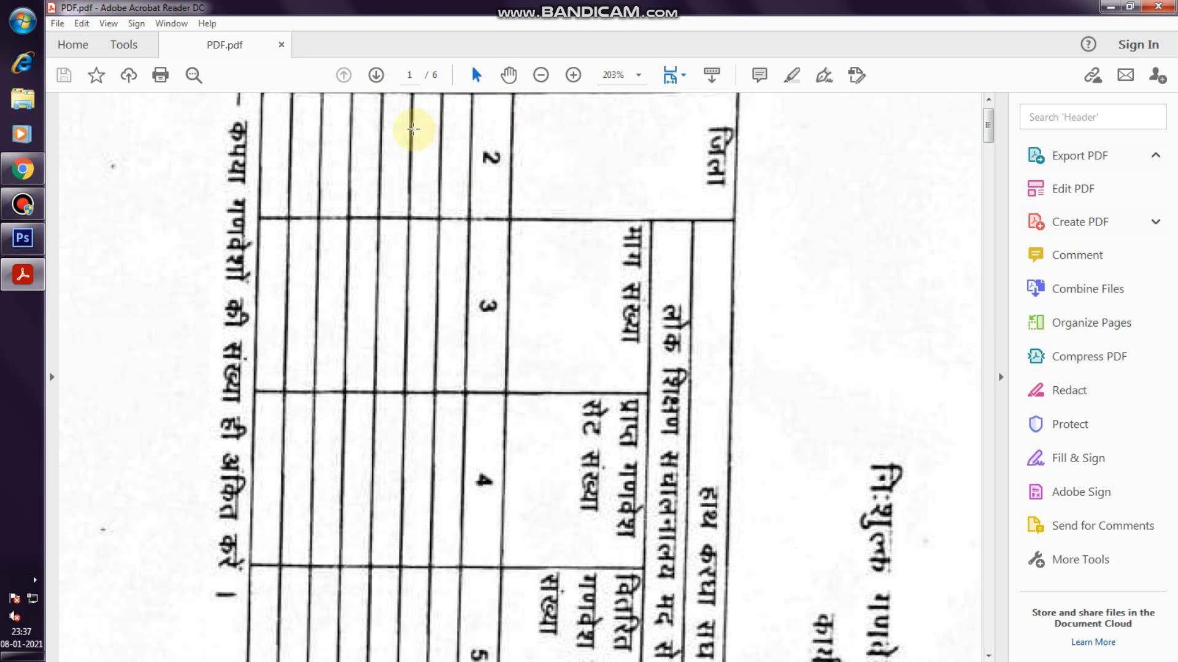
{"action": "left_click", "coordinate": [540, 75]}
{"action": "left_click", "coordinate": [540, 74]}
{"action": "left_click", "coordinate": [540, 75]}
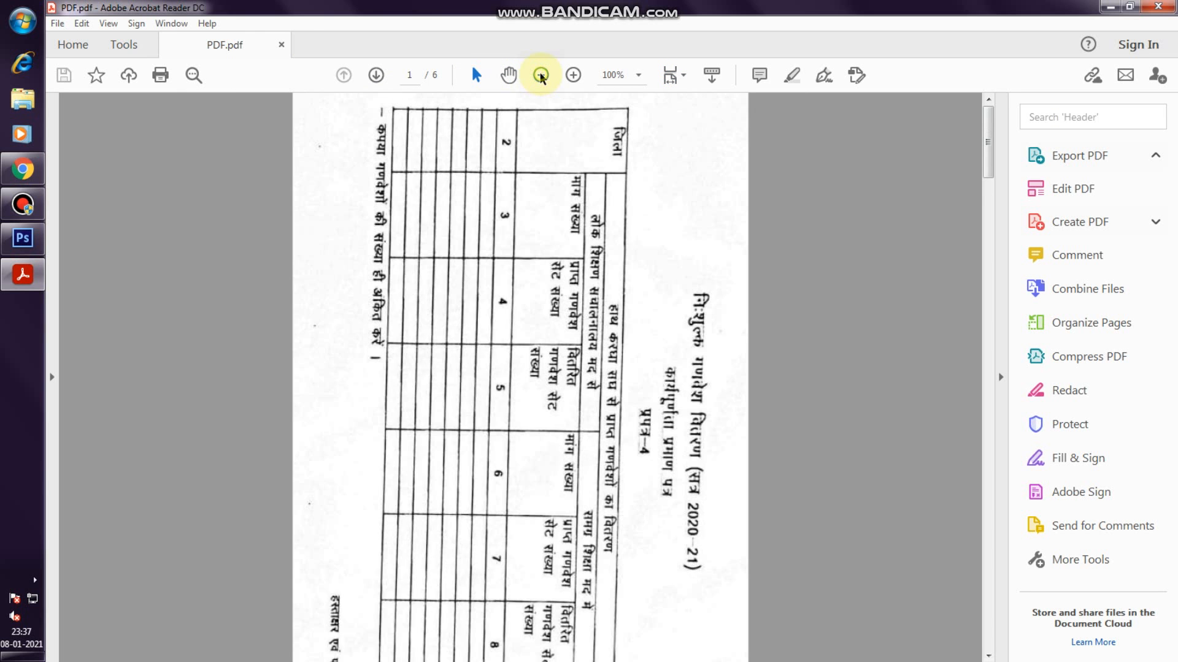
{"action": "left_click", "coordinate": [541, 74]}
{"action": "left_click", "coordinate": [540, 74]}
{"action": "left_click", "coordinate": [540, 74]}
{"action": "left_click", "coordinate": [541, 74]}
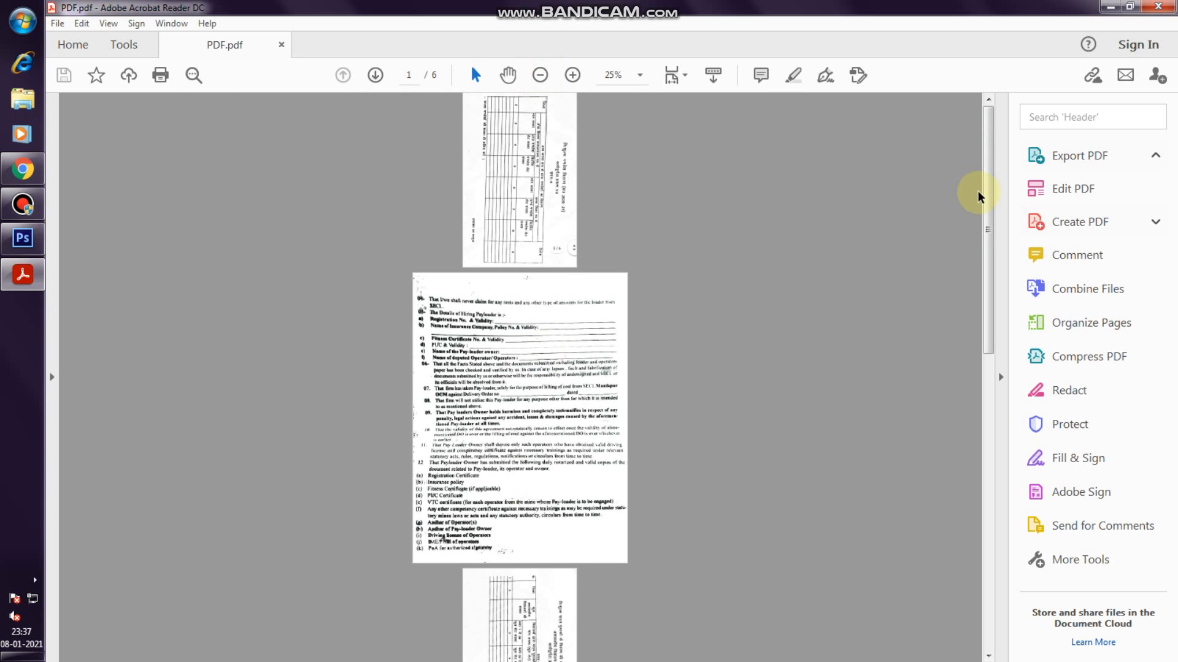
{"action": "left_click_drag", "start_coordinate": [991, 202], "coordinate": [988, 179]}
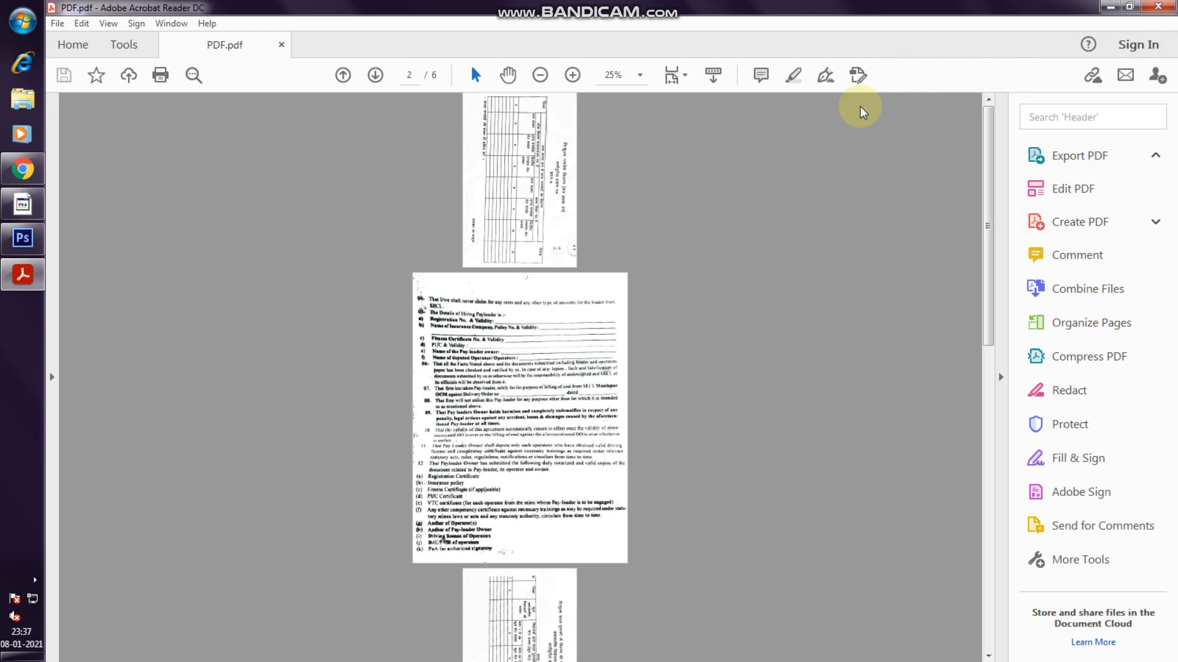
- Switch back to Photoshop and start a new PDF Presentation with all open files added as sources
{"action": "left_click", "coordinate": [1153, 8]}
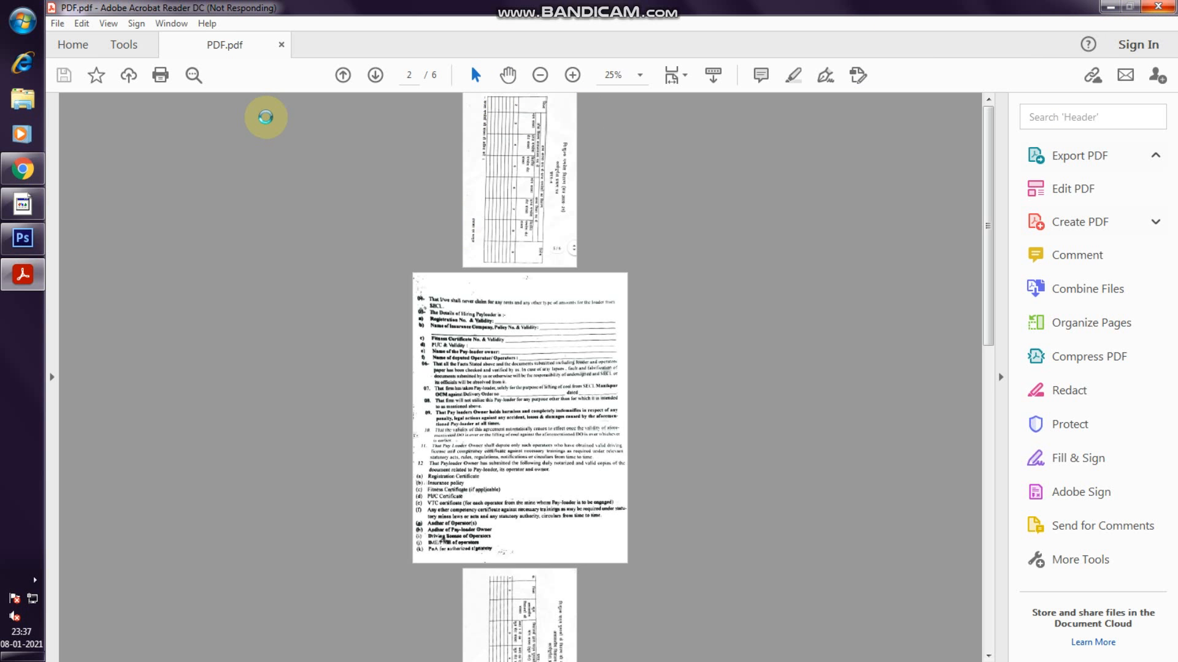
{"action": "mouse_move", "coordinate": [29, 239]}
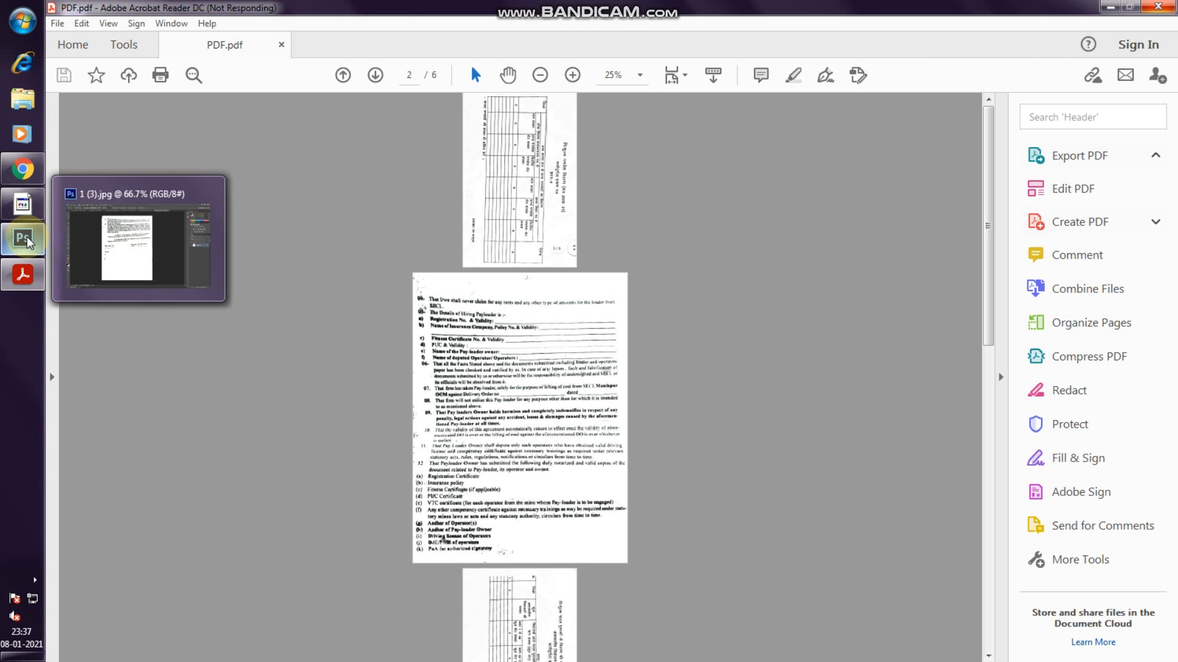
{"action": "left_click", "coordinate": [81, 228]}
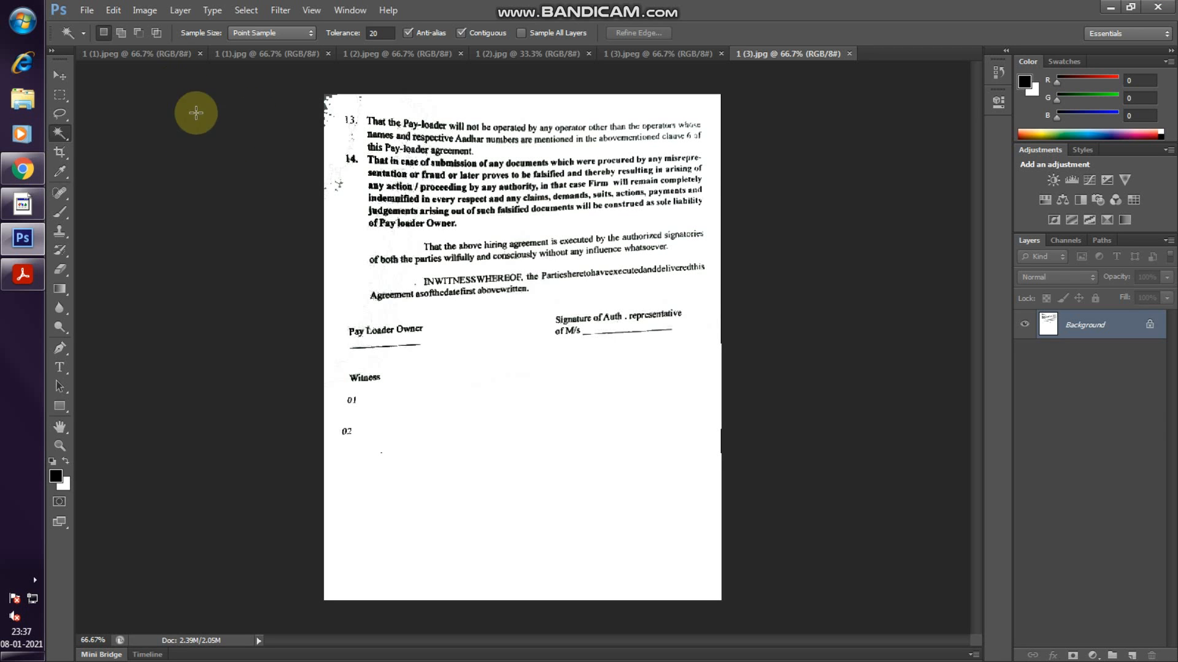
{"action": "left_click", "coordinate": [92, 11]}
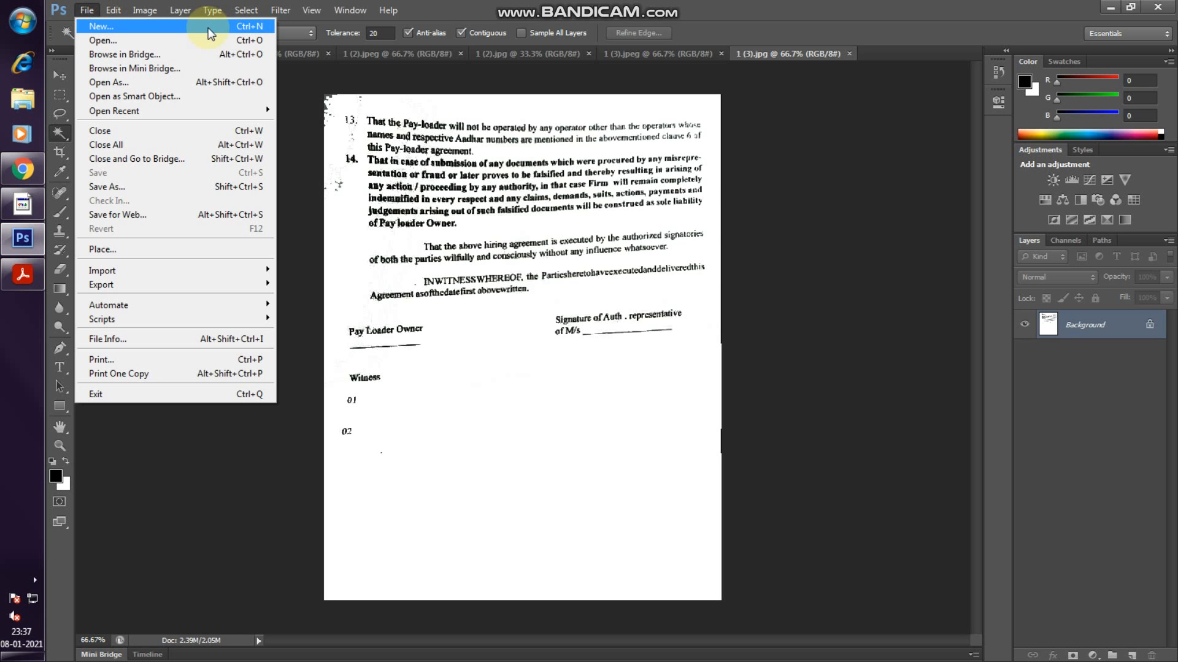
{"action": "mouse_move", "coordinate": [257, 309]}
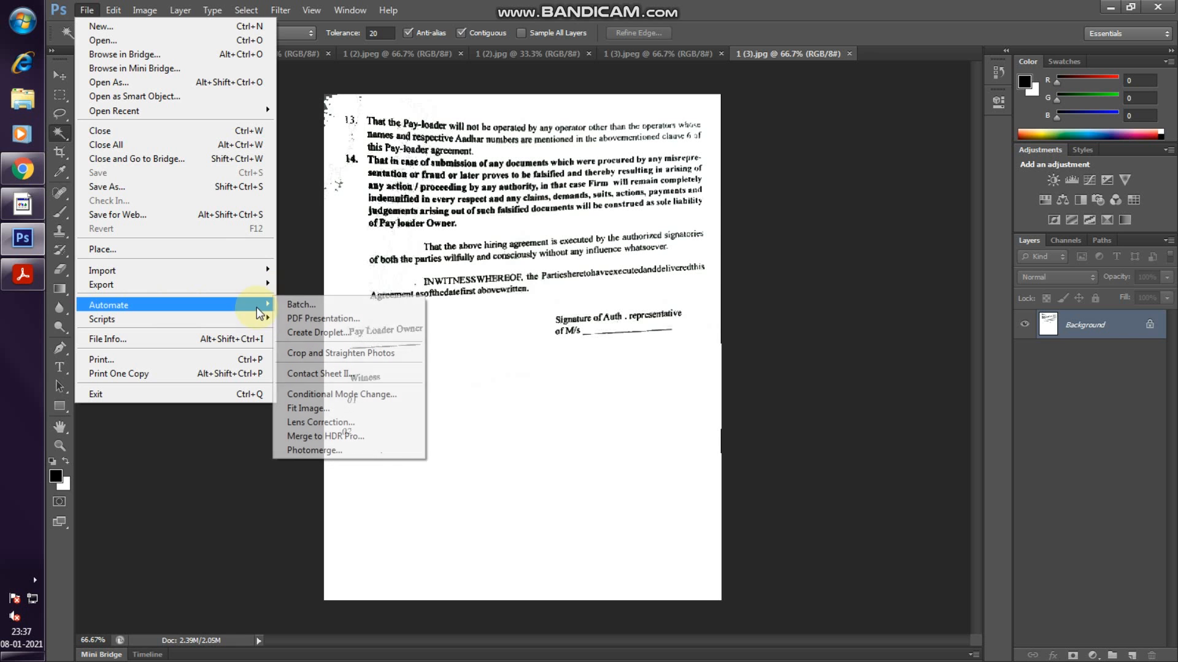
{"action": "left_click", "coordinate": [308, 317]}
{"action": "left_click", "coordinate": [452, 86]}
- Remove every source file except 1 (1).jpeg from the PDF Presentation list
{"action": "left_click", "coordinate": [473, 166]}
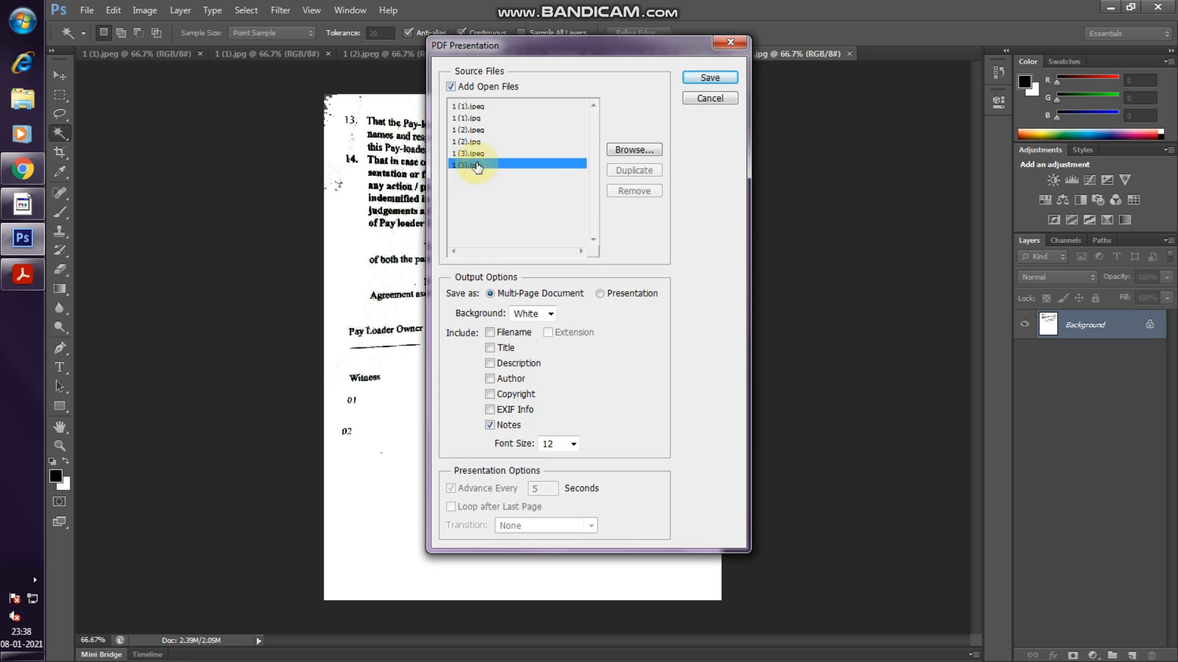
{"action": "left_click", "coordinate": [632, 190]}
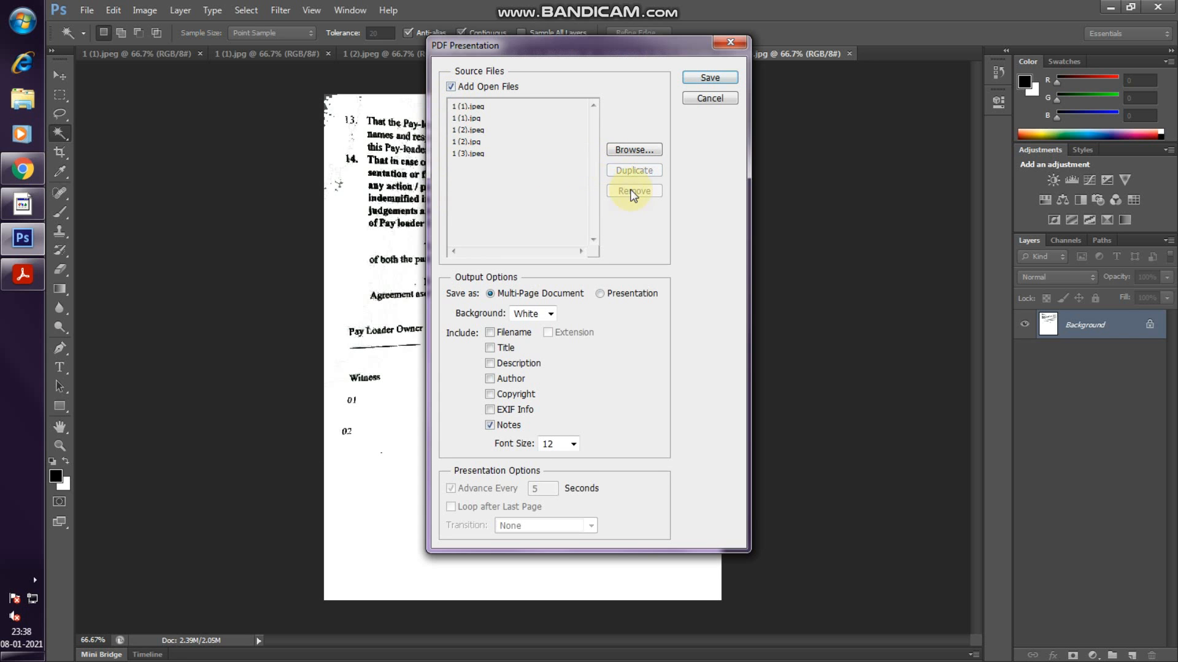
{"action": "left_click", "coordinate": [485, 155]}
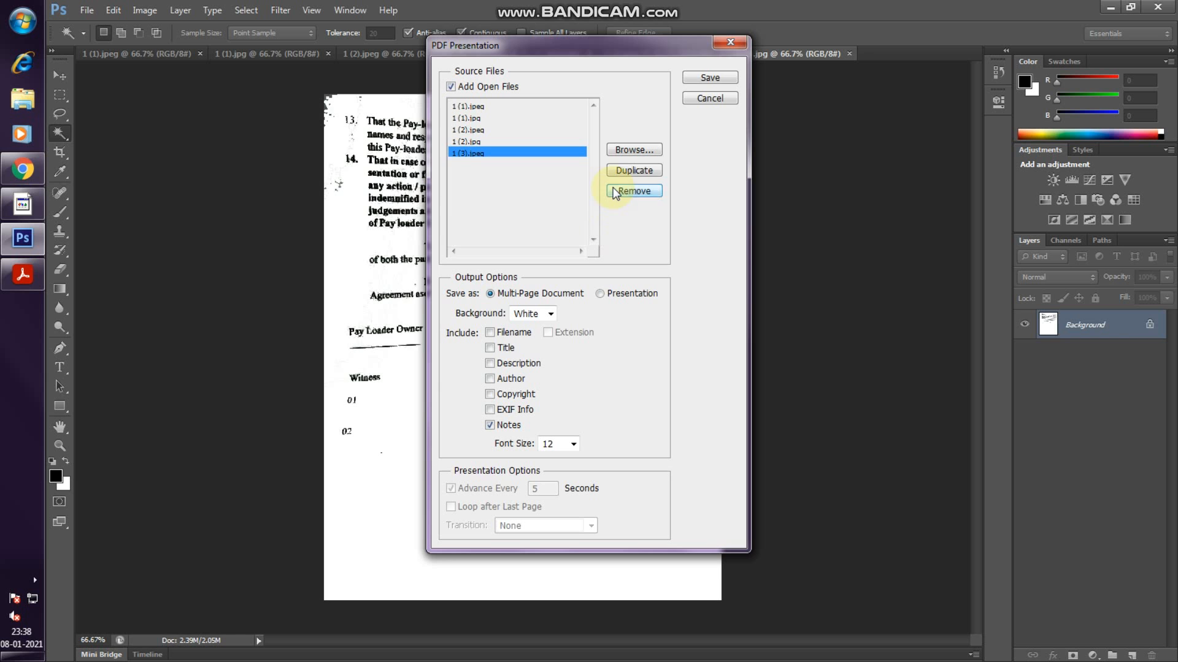
{"action": "left_click", "coordinate": [615, 191]}
{"action": "left_click", "coordinate": [469, 142]}
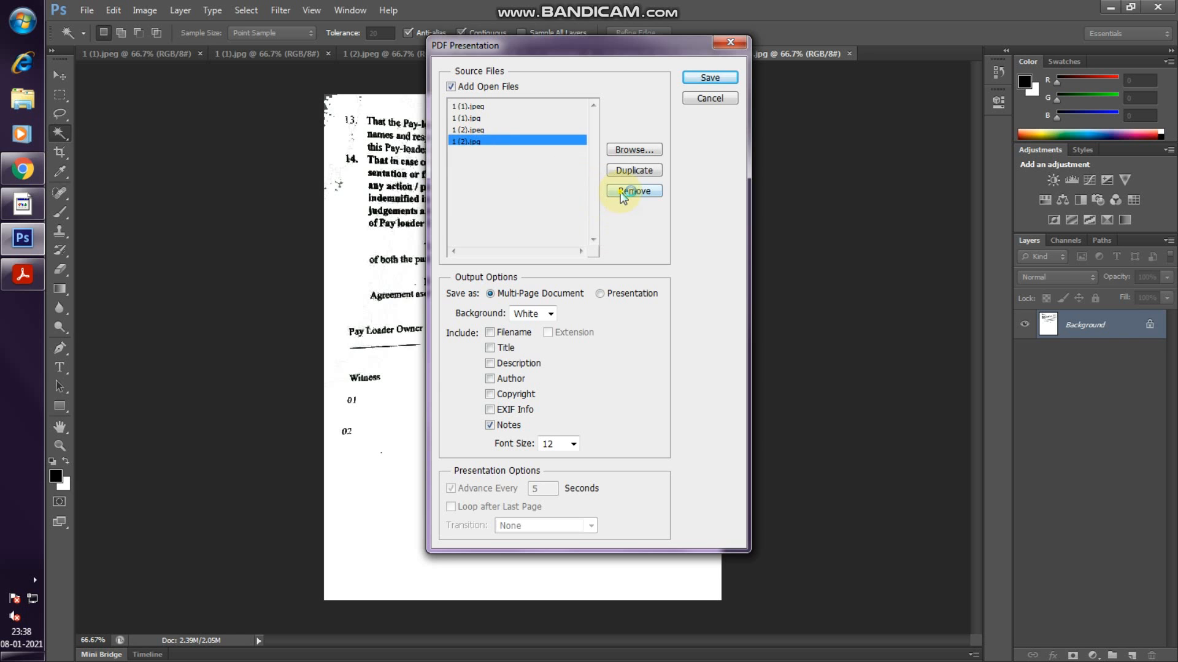
{"action": "left_click", "coordinate": [621, 192]}
{"action": "left_click", "coordinate": [476, 129]}
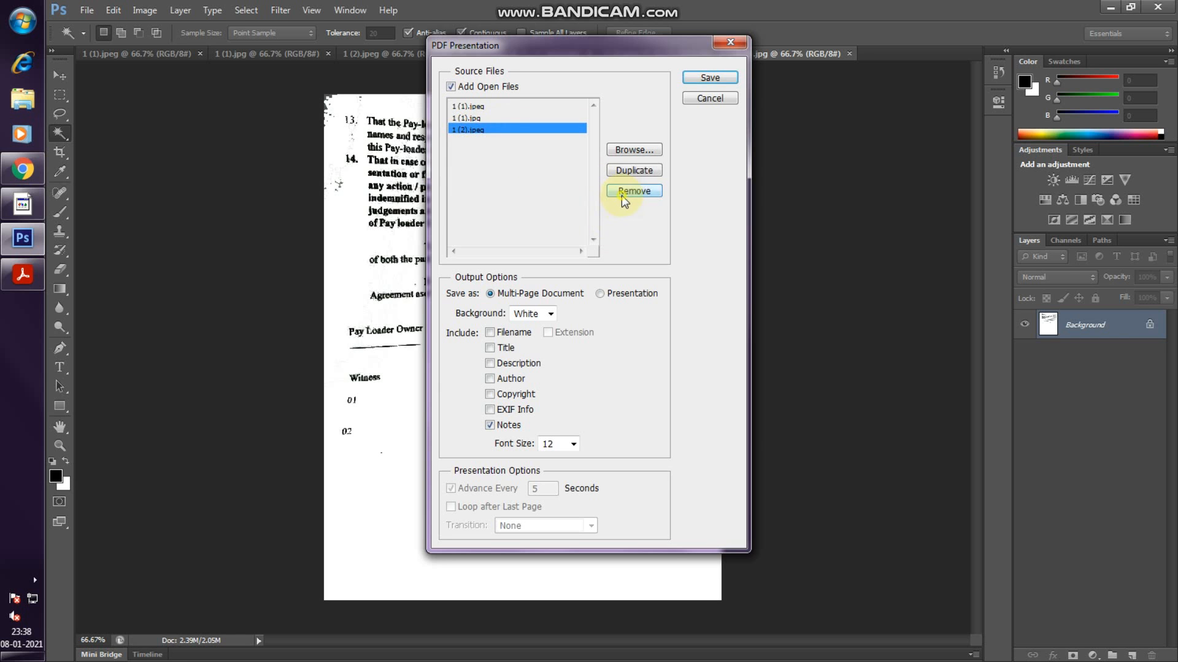
{"action": "left_click", "coordinate": [621, 192]}
{"action": "left_click", "coordinate": [461, 120]}
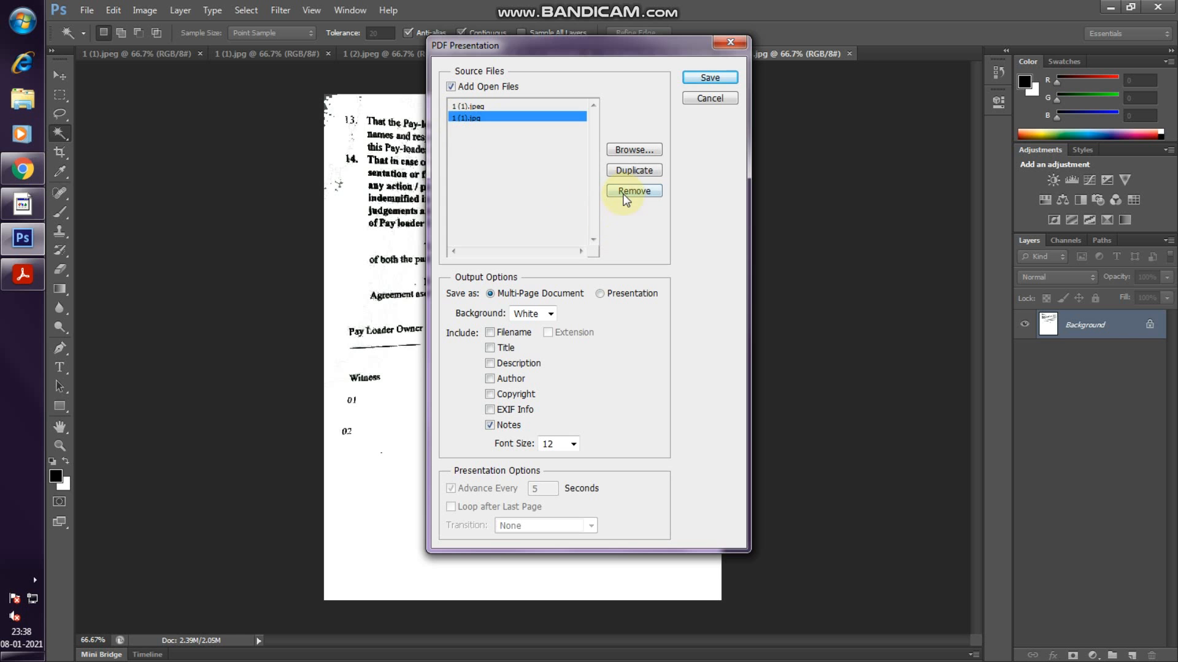
{"action": "left_click", "coordinate": [624, 192]}
- Save the document to the Desktop with the file name PDF2, using the Smallest File Size preset
{"action": "left_click", "coordinate": [690, 77]}
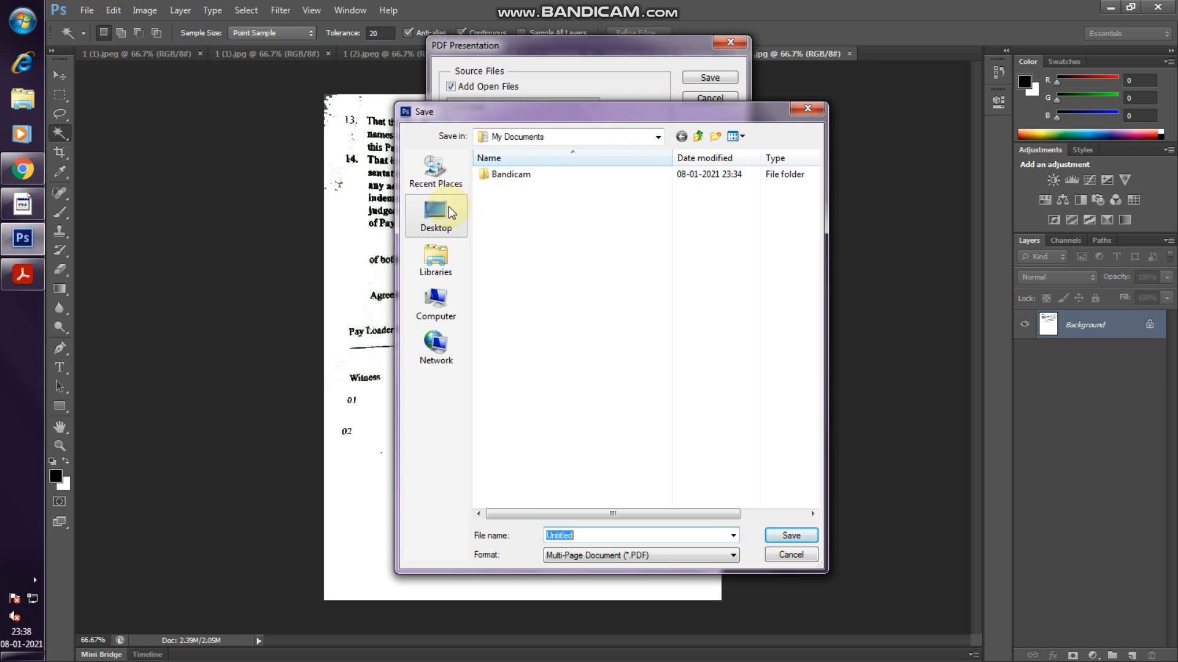
{"action": "left_click", "coordinate": [450, 212]}
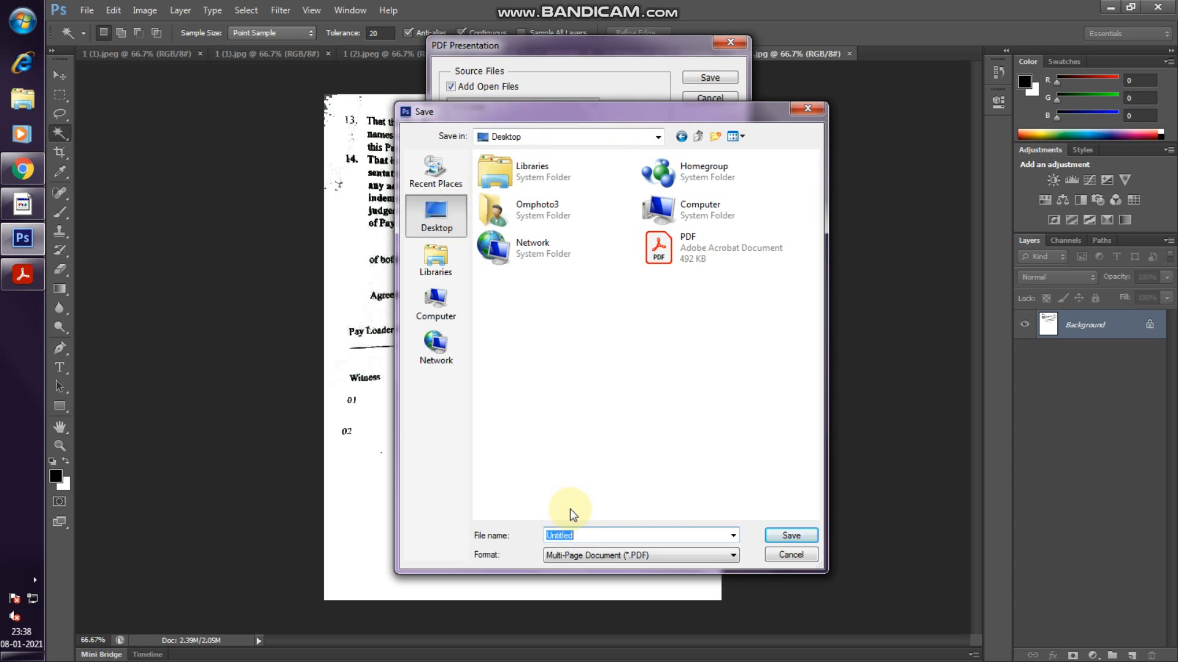
{"action": "type", "text": "PDF"}
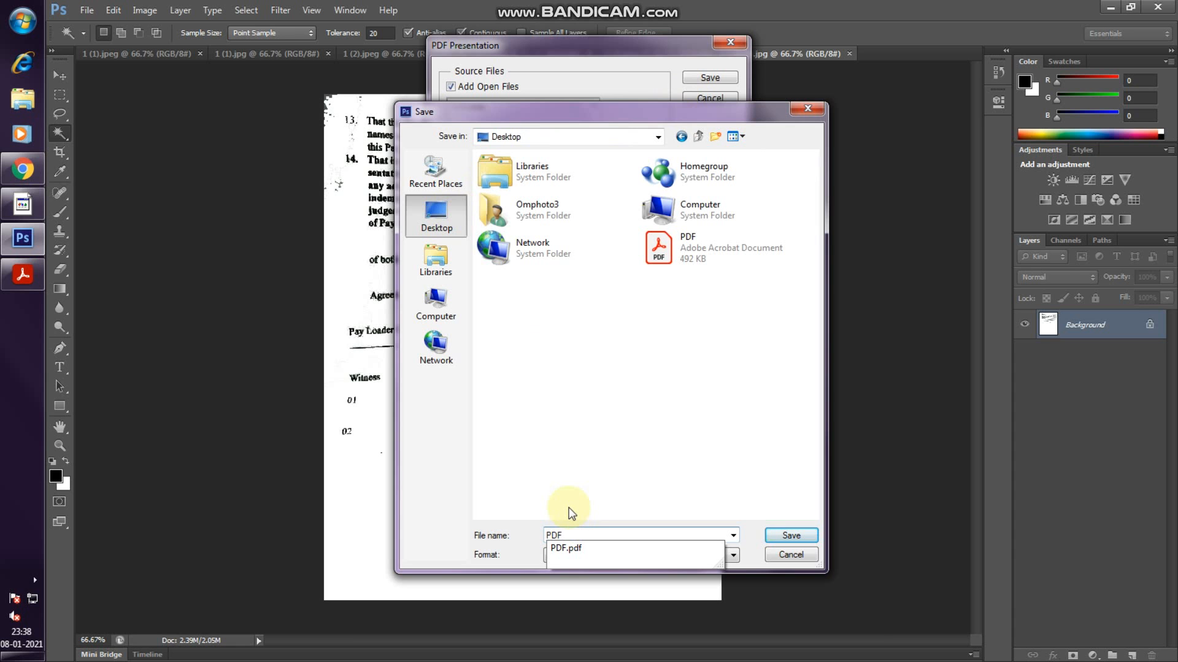
{"action": "type", "text": "2"}
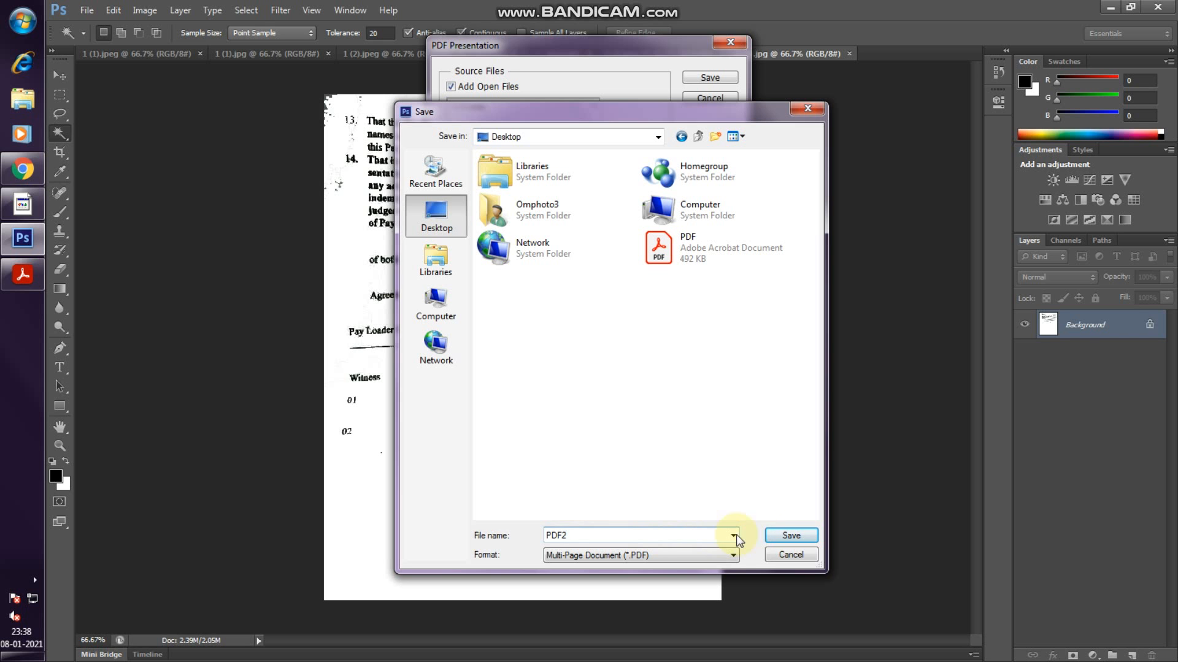
{"action": "left_click", "coordinate": [776, 537]}
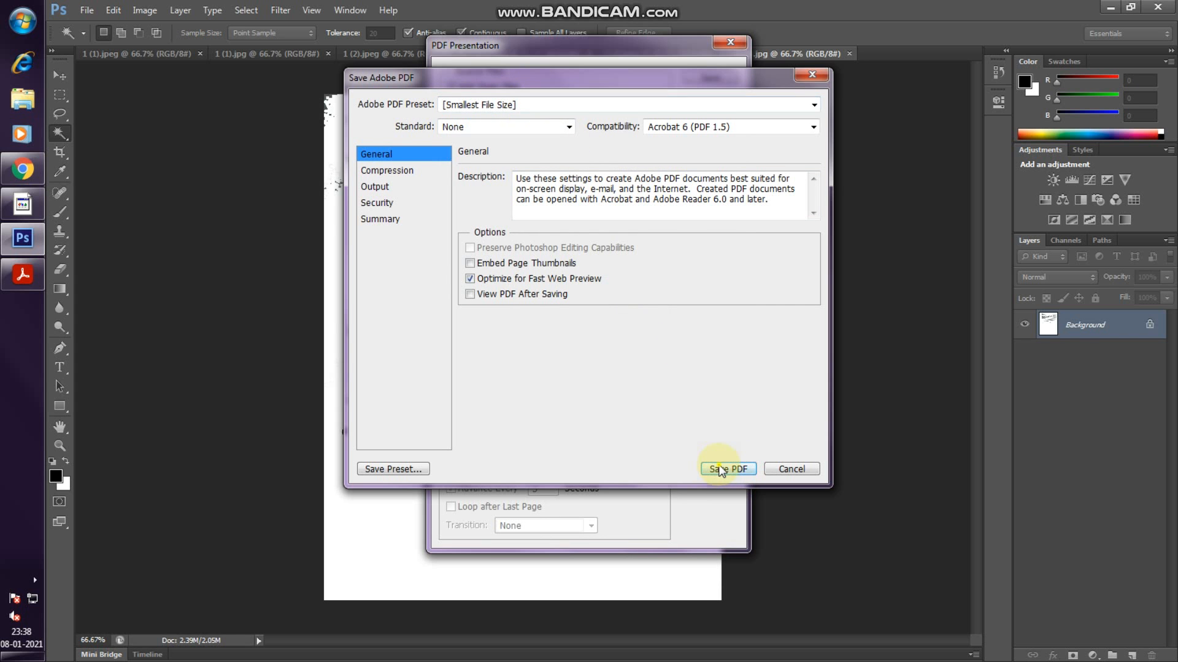
{"action": "left_click", "coordinate": [722, 470]}
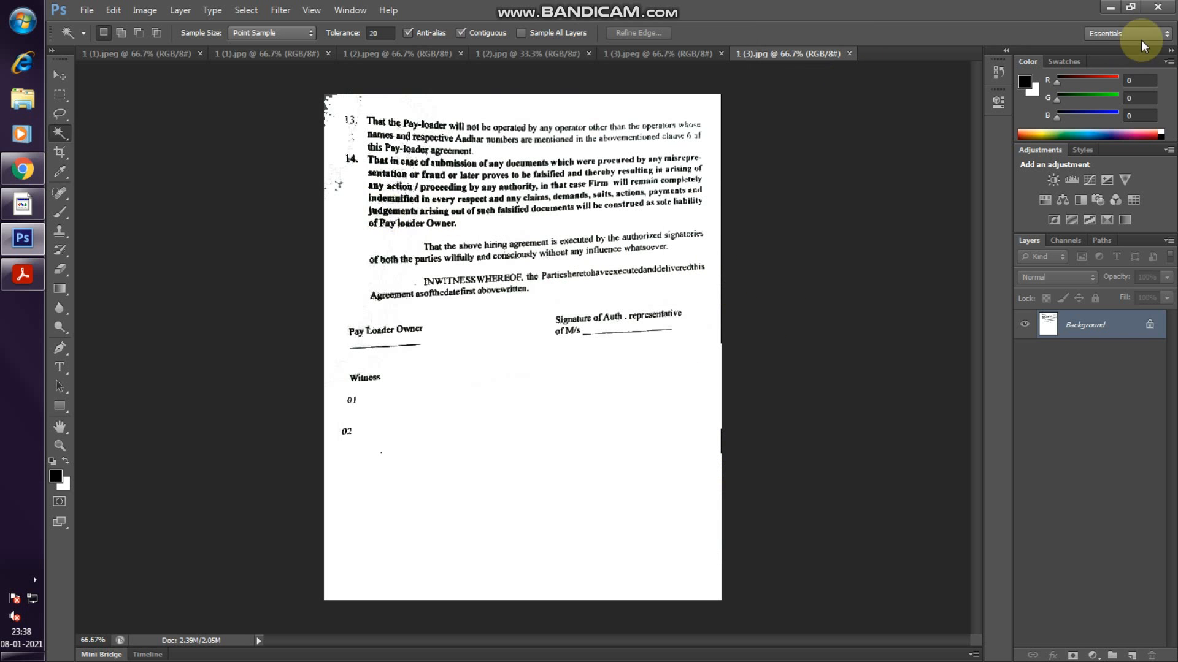
- Minimise Photoshop and Acrobat Reader, and open the PDF2 file from the refreshed desktop
{"action": "left_click", "coordinate": [1110, 9]}
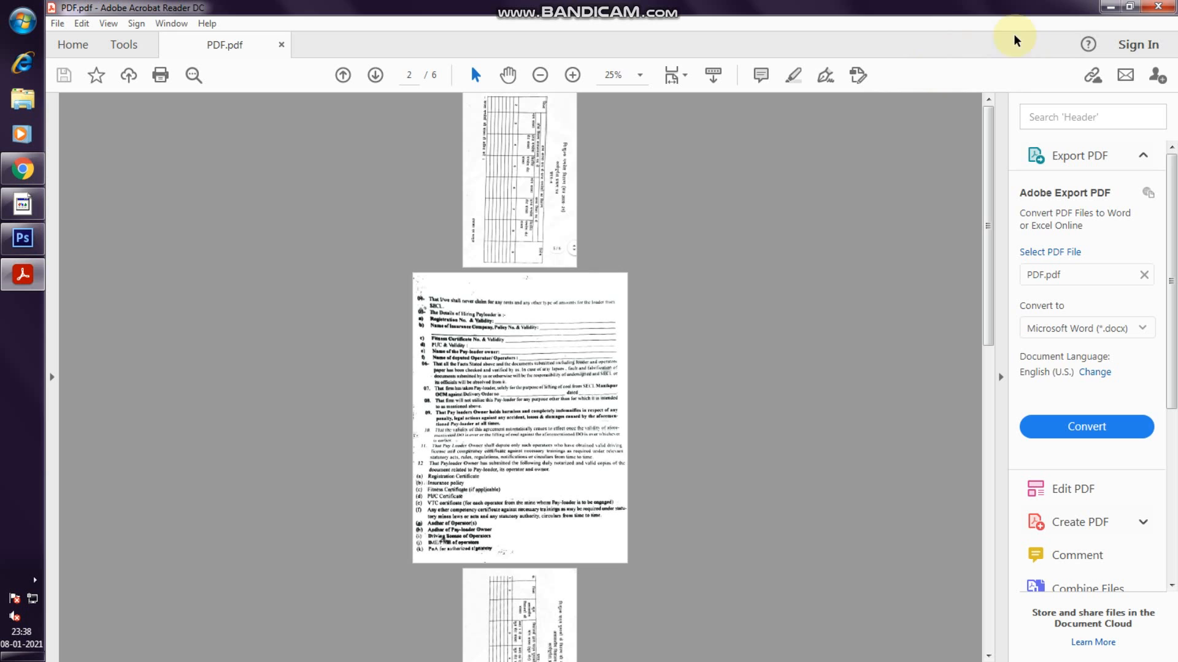
{"action": "left_click", "coordinate": [1110, 8]}
{"action": "right_click", "coordinate": [790, 117]}
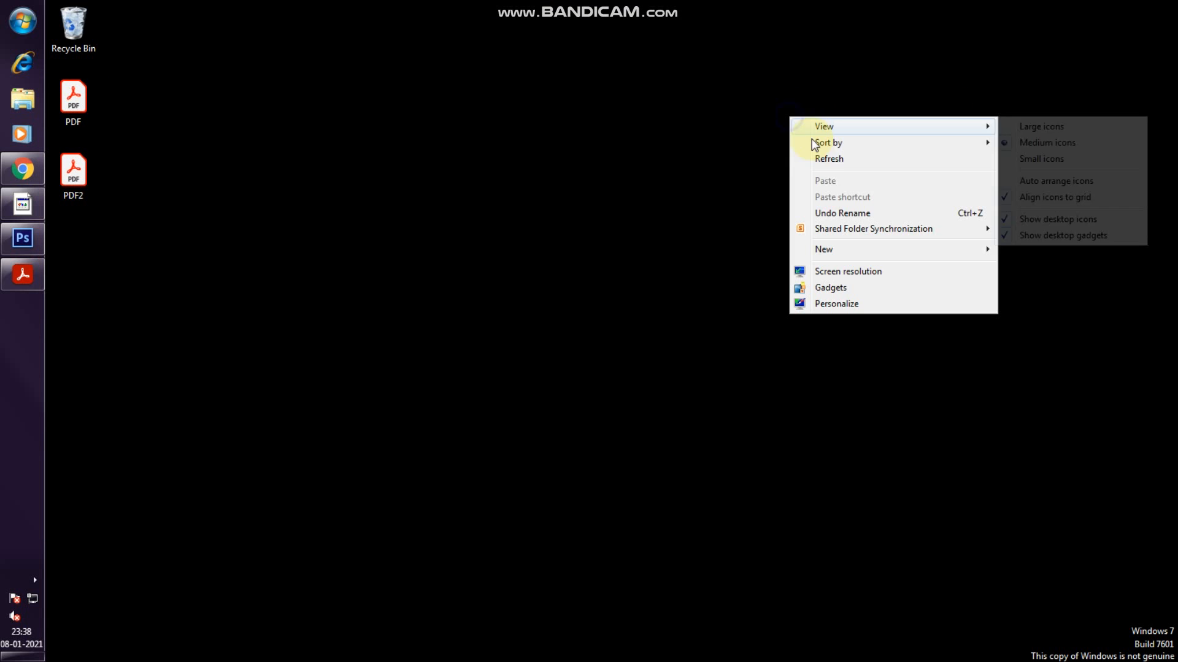
{"action": "left_click", "coordinate": [828, 159]}
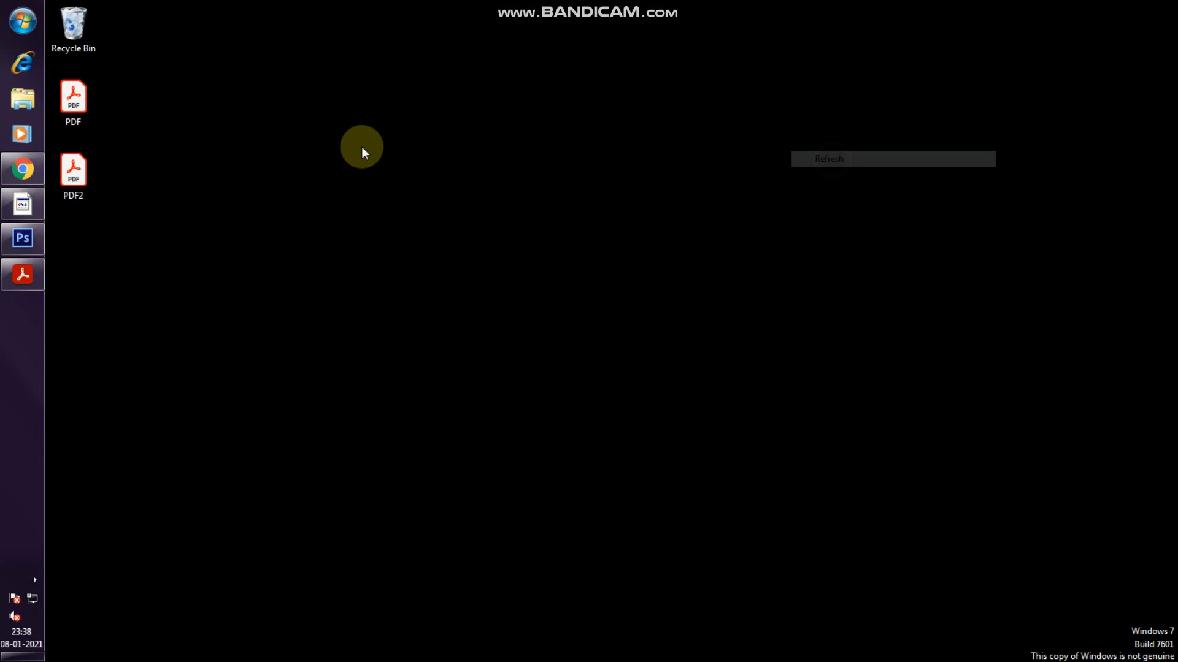
{"action": "right_click", "coordinate": [73, 169]}
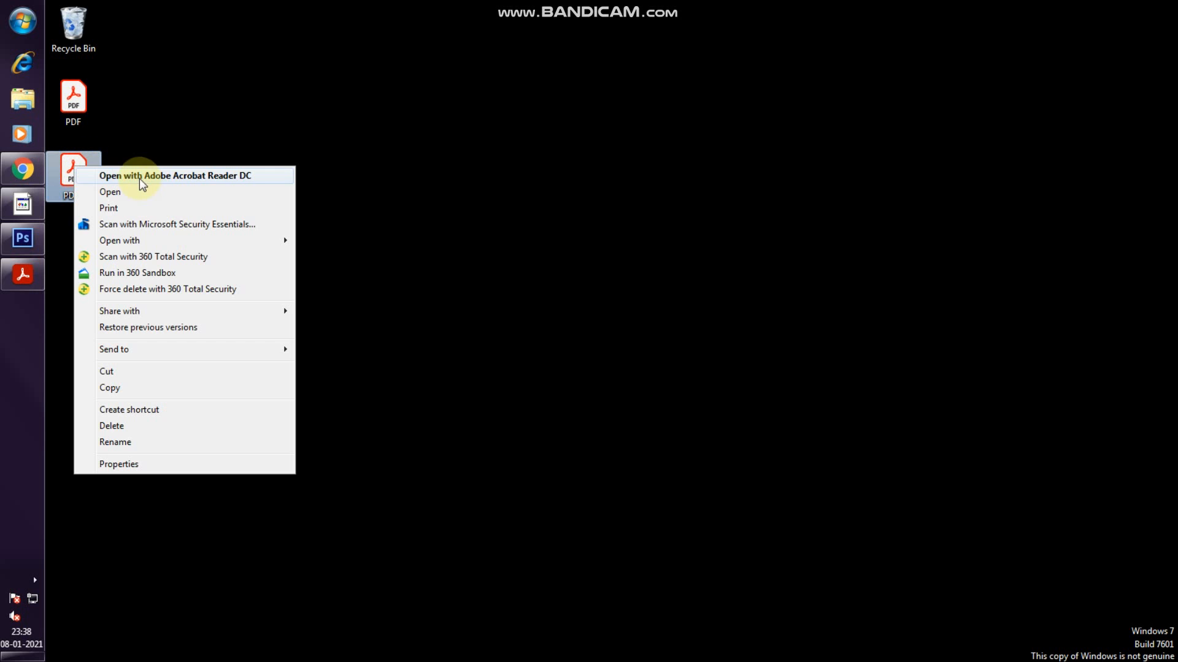
{"action": "left_click", "coordinate": [135, 193]}
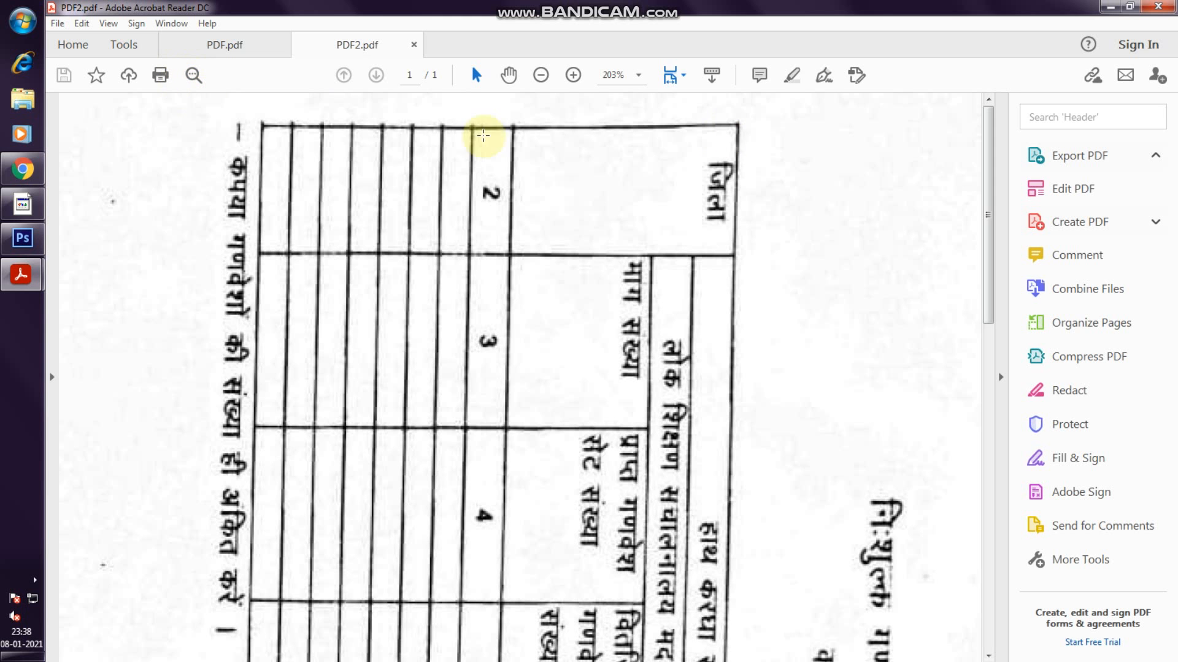
- Zoom PDF2 out to 66.7% and examine the whole page
{"action": "left_click", "coordinate": [541, 76]}
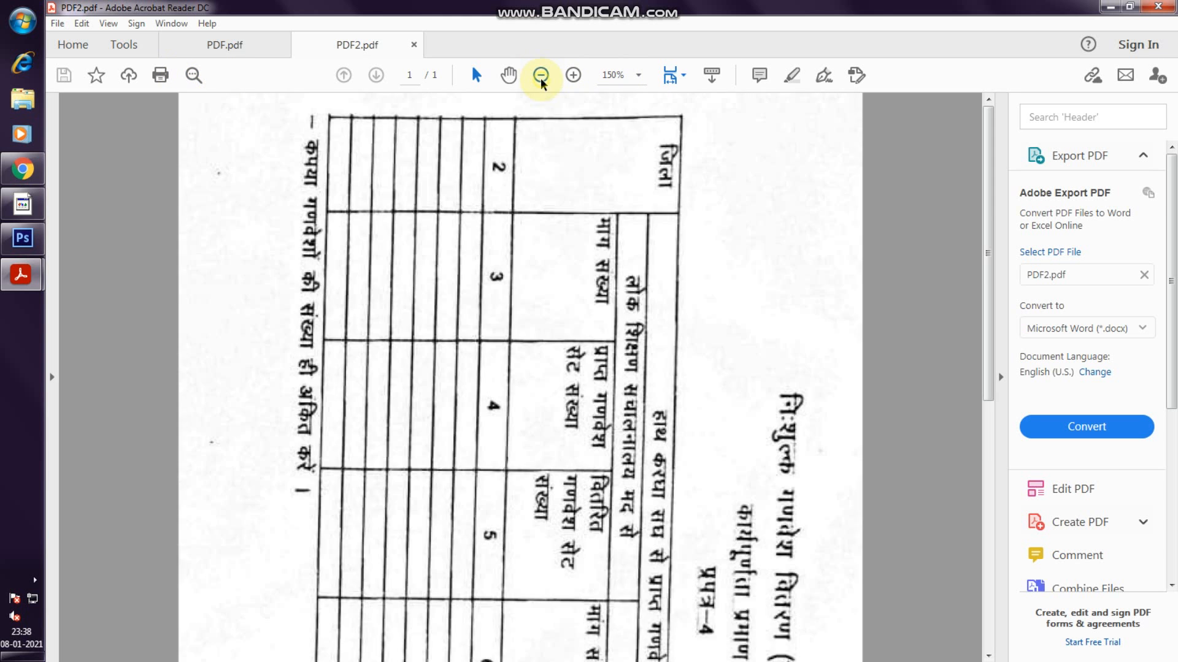
{"action": "left_click", "coordinate": [541, 76]}
{"action": "left_click", "coordinate": [541, 76]}
{"action": "left_click", "coordinate": [541, 76]}
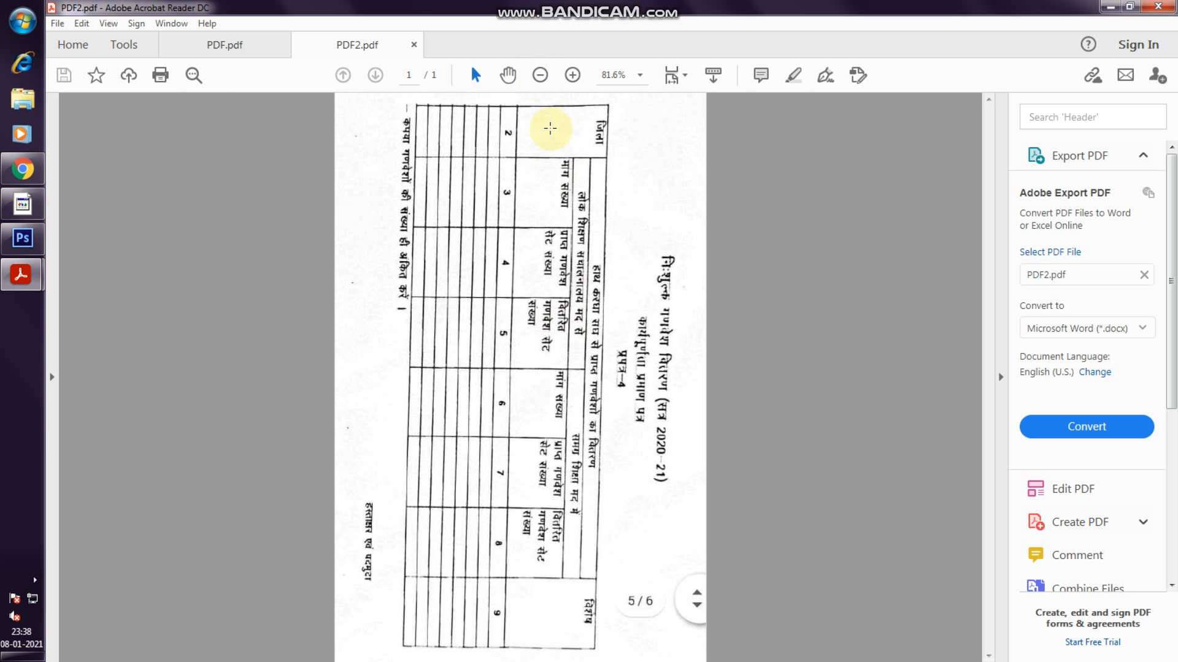
{"action": "left_click", "coordinate": [540, 75]}
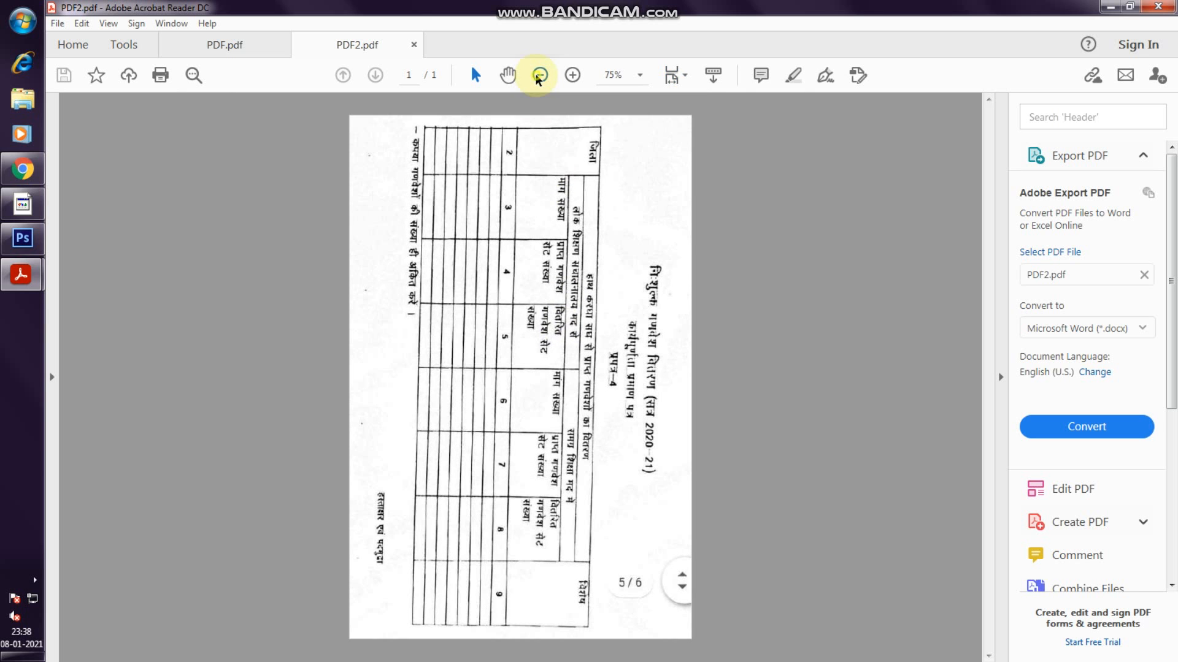
{"action": "left_click", "coordinate": [540, 74]}
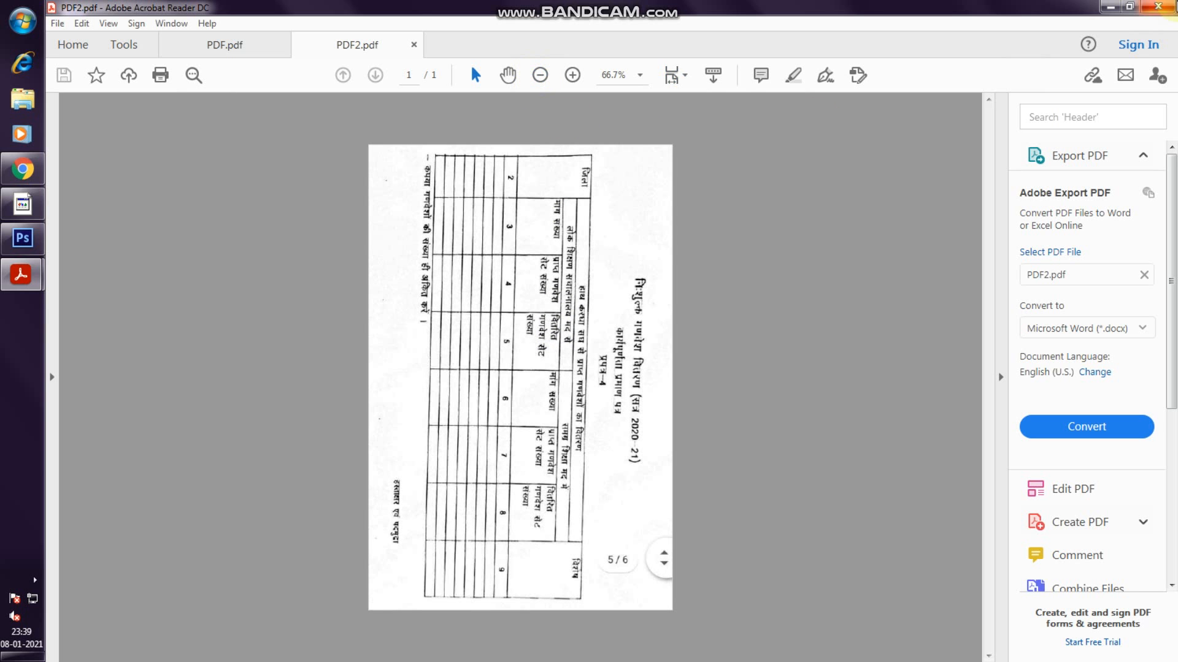
- Close the PDF2 document tab and exit Acrobat Reader
{"action": "left_click", "coordinate": [1158, 7]}
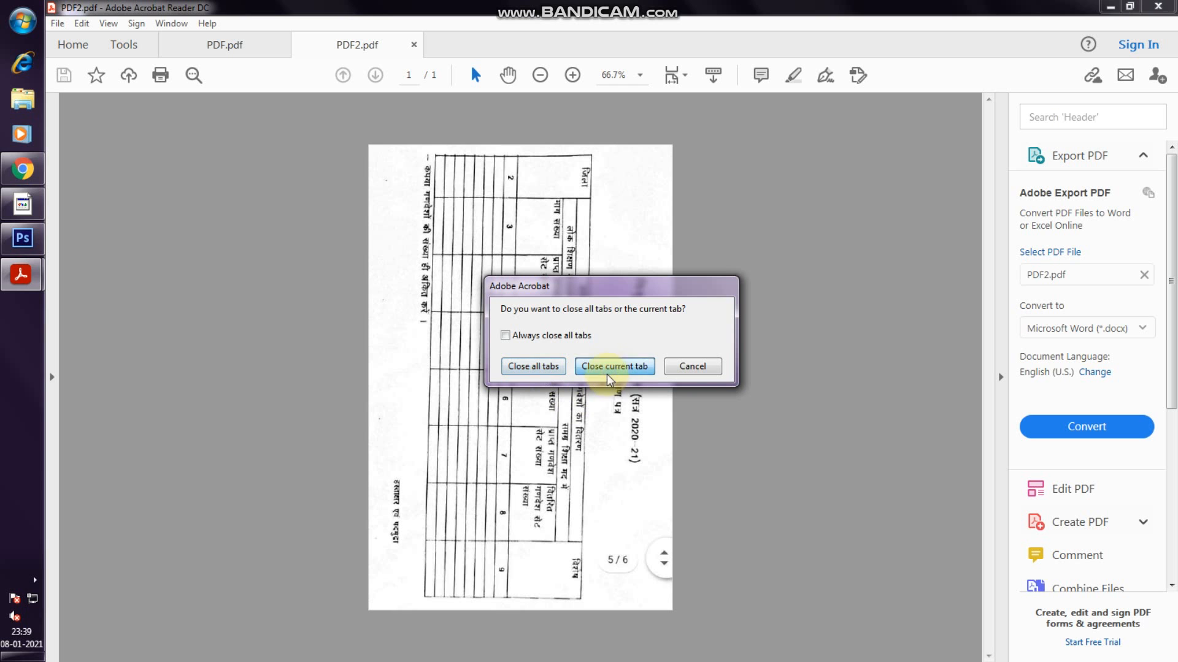
{"action": "left_click", "coordinate": [620, 368]}
{"action": "left_click", "coordinate": [622, 368]}
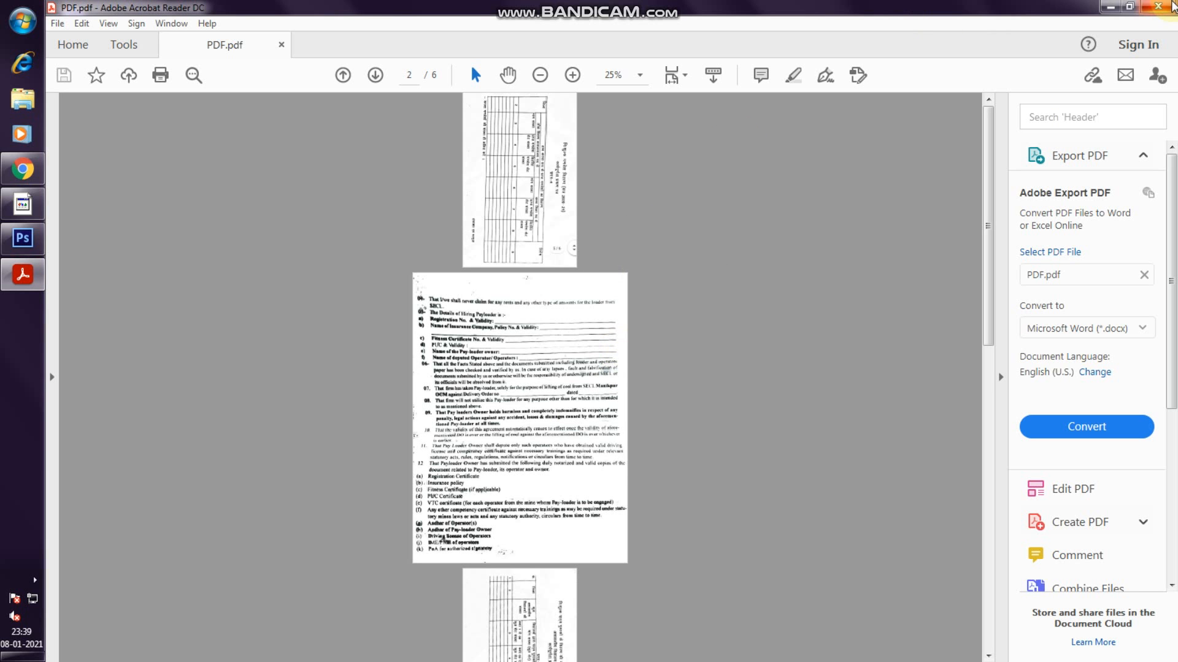
{"action": "left_click", "coordinate": [1149, 13]}
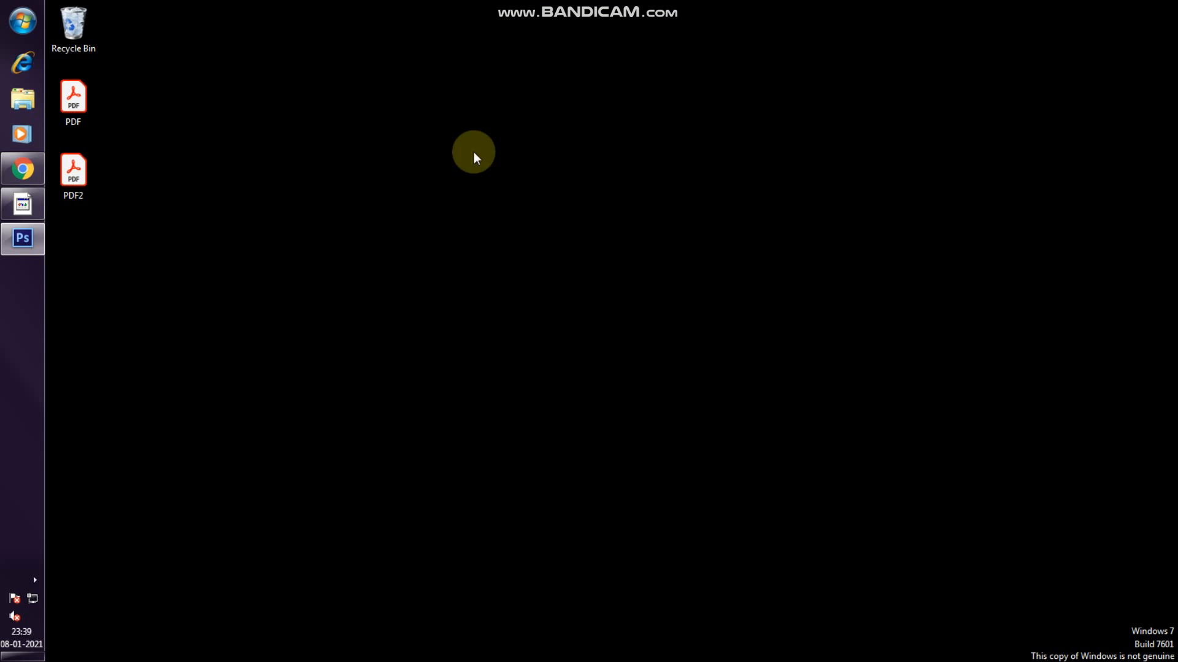